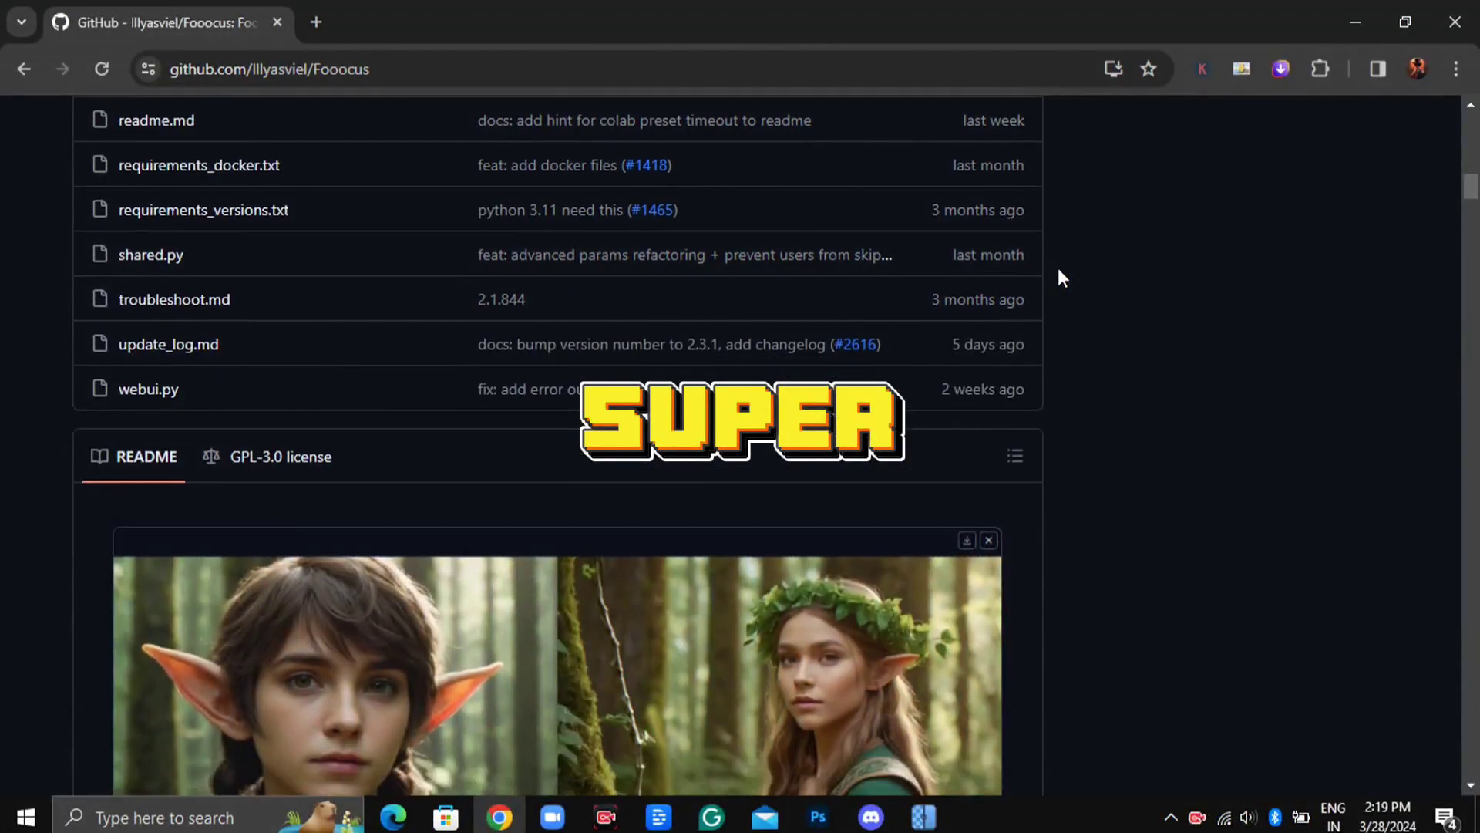
Scroll down the Fooocus GitHub page to the README's sample elf portrait images
scroll(1057, 277, down, 4)
scroll(1072, 280, down, 2)
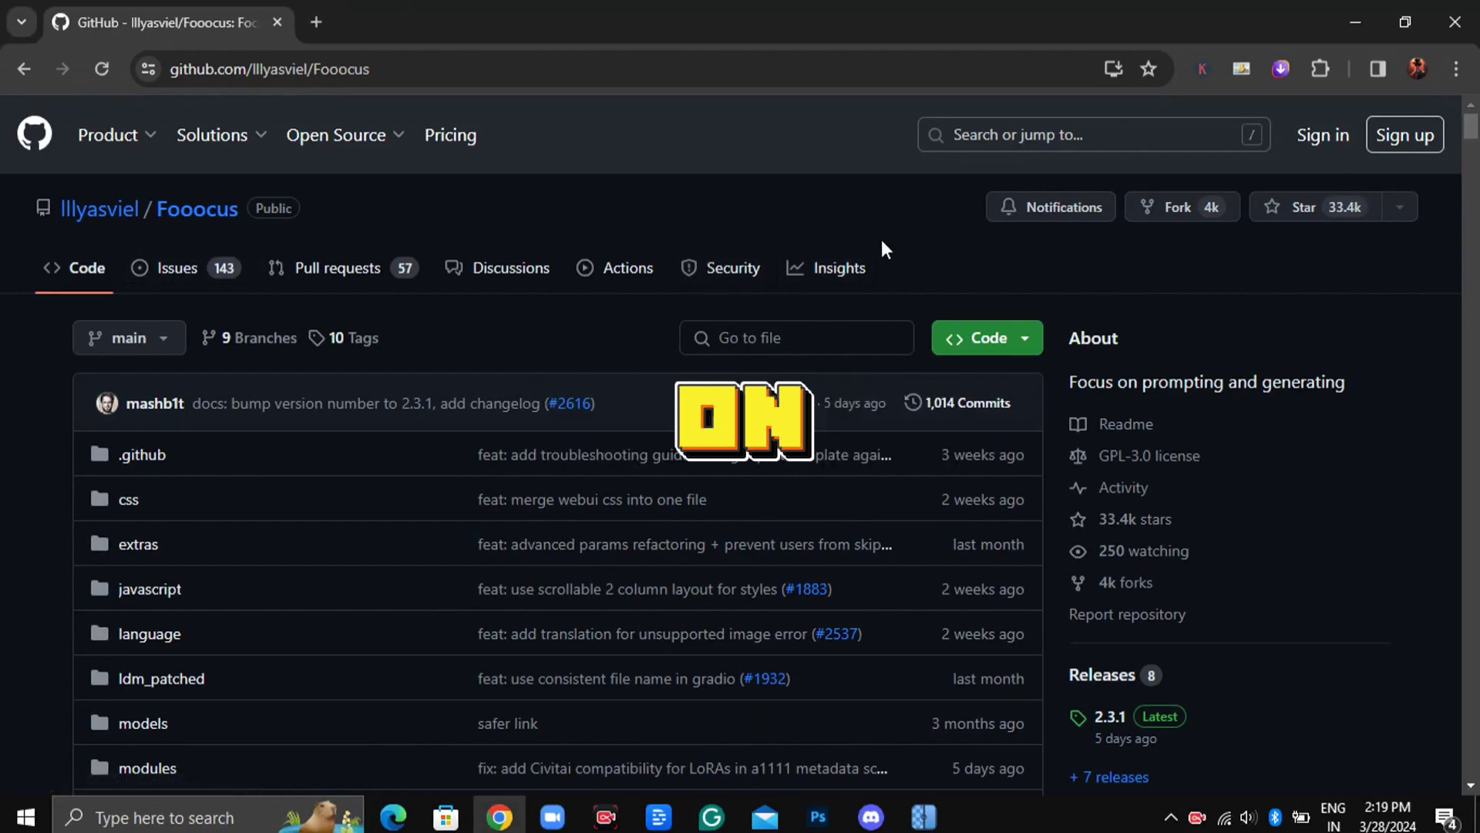
Download Fooocus_win64_2-1-831.7z from the README's Download section and extract it in place
scroll(1061, 260, down, 4)
scroll(1058, 267, down, 20)
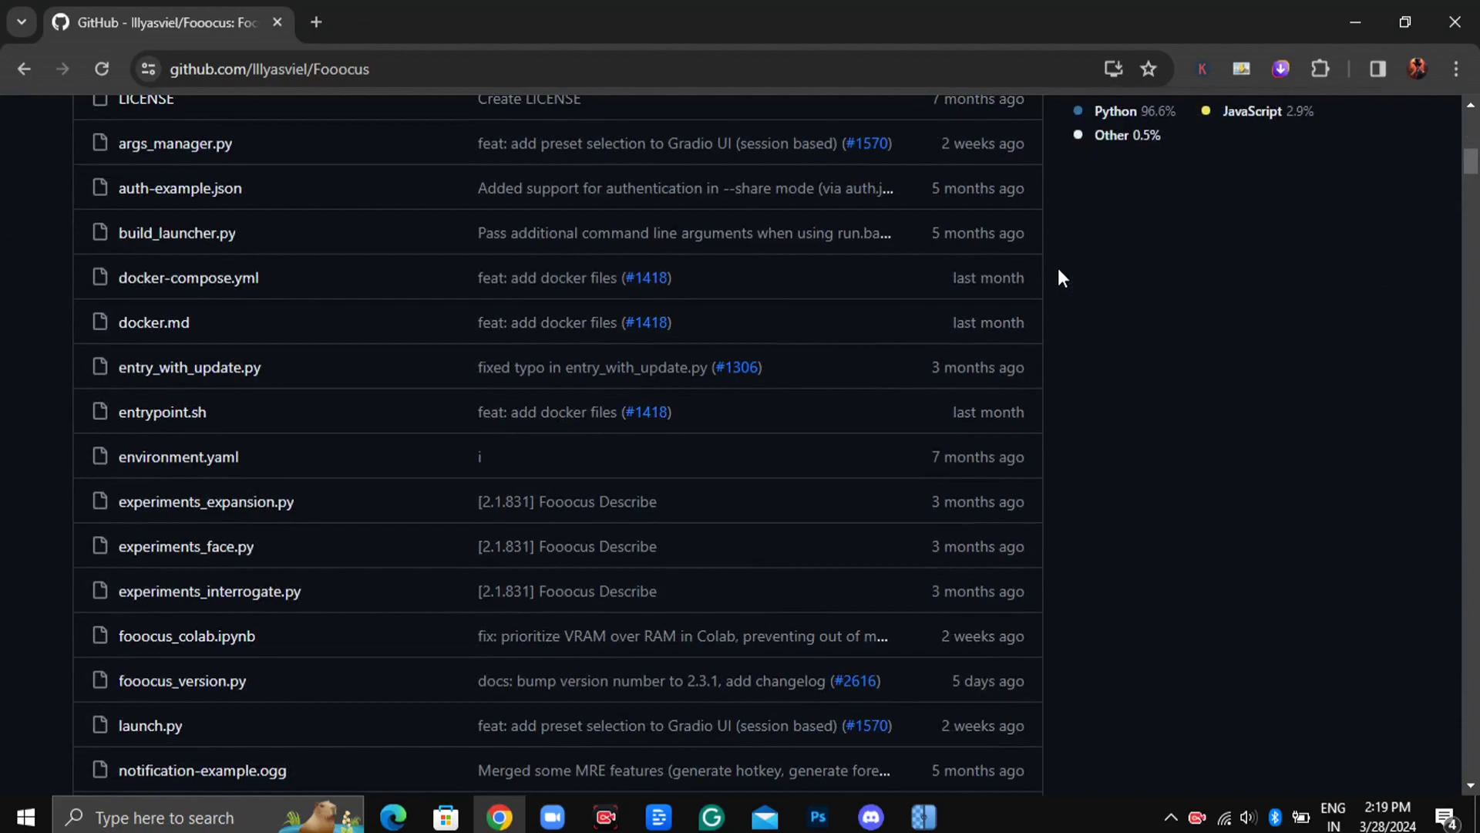
scroll(933, 320, down, 15)
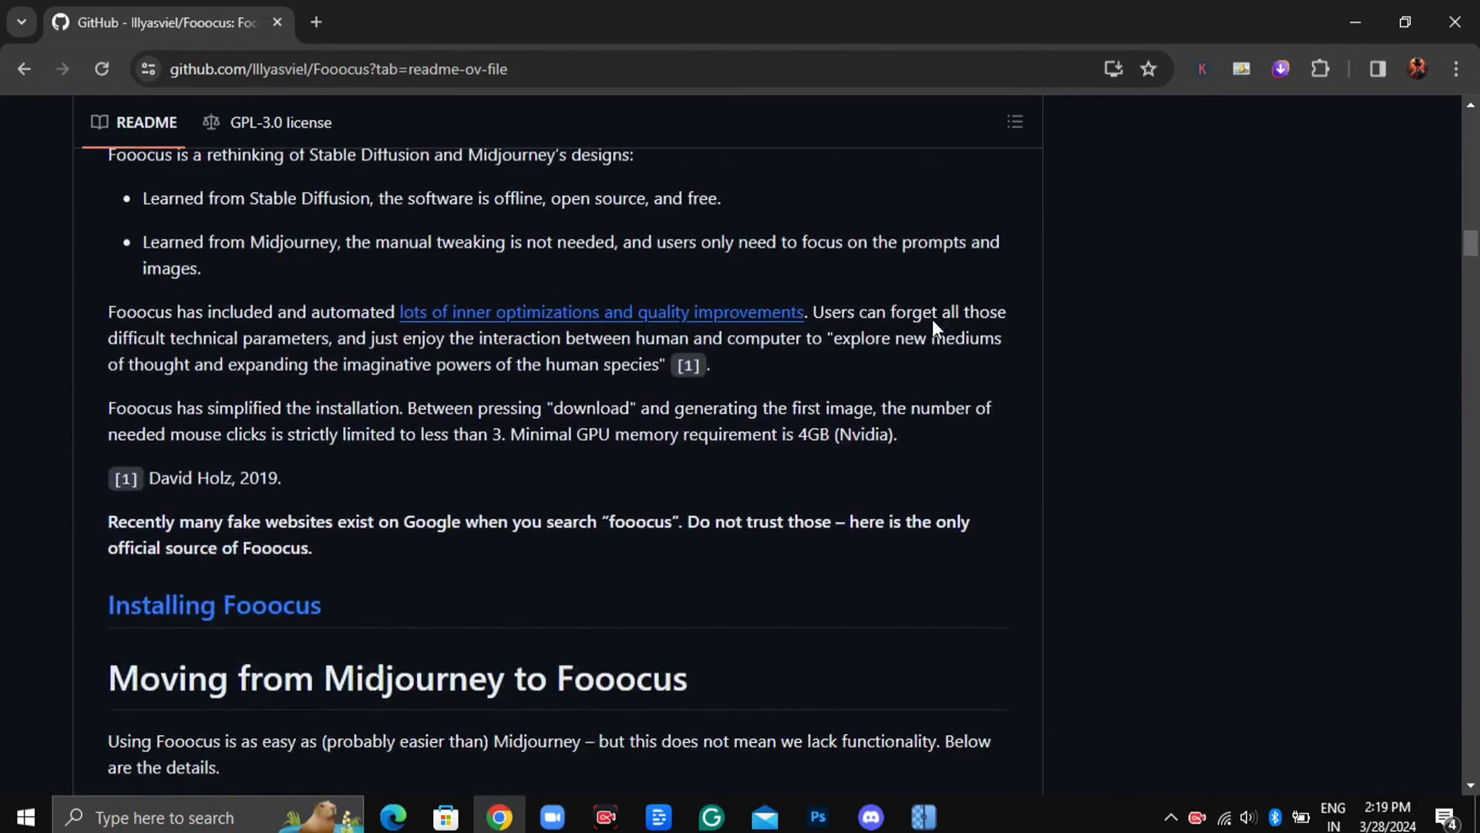
scroll(933, 322, down, 15)
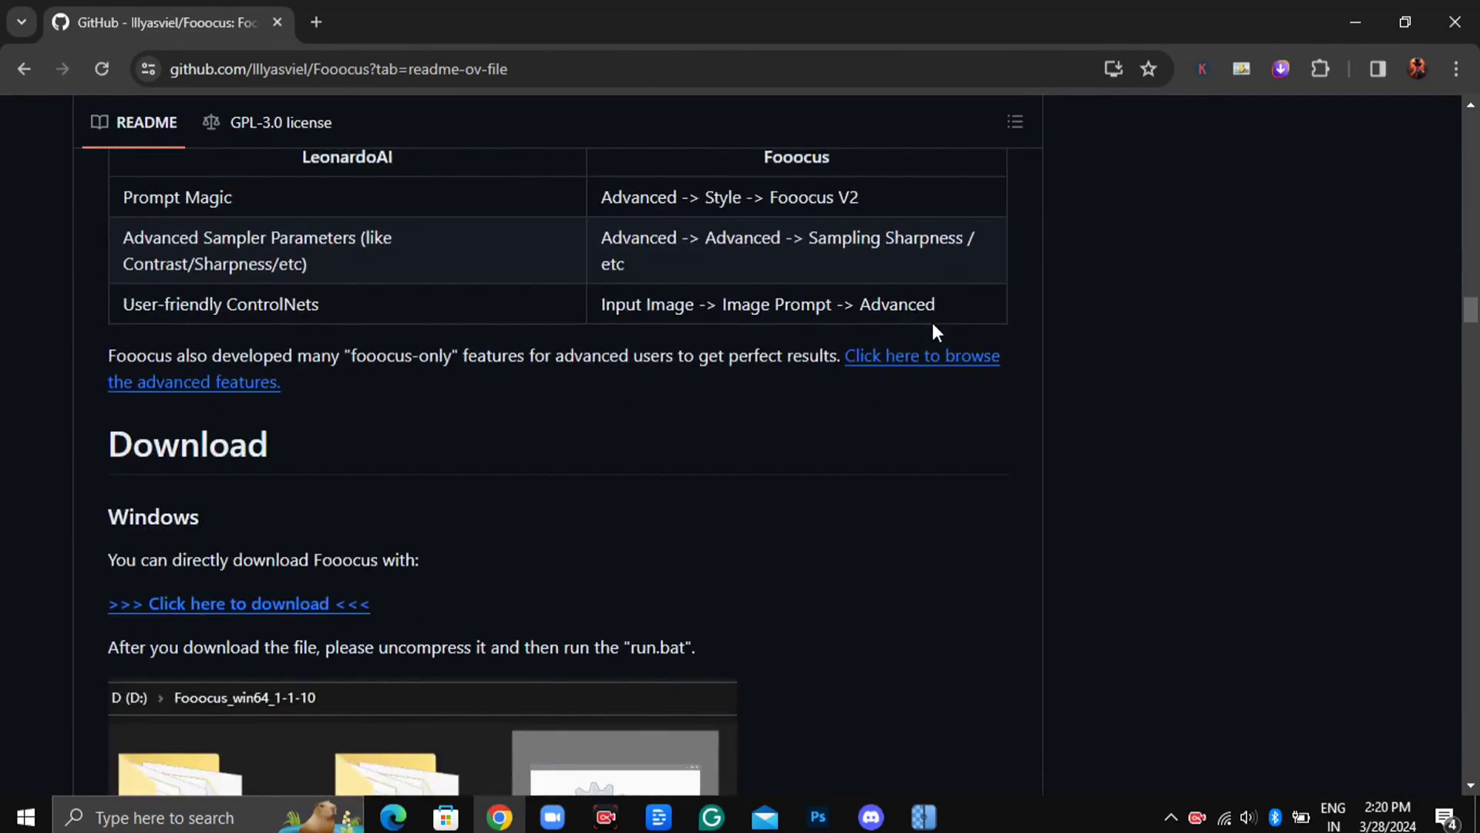
scroll(501, 299, up, 1)
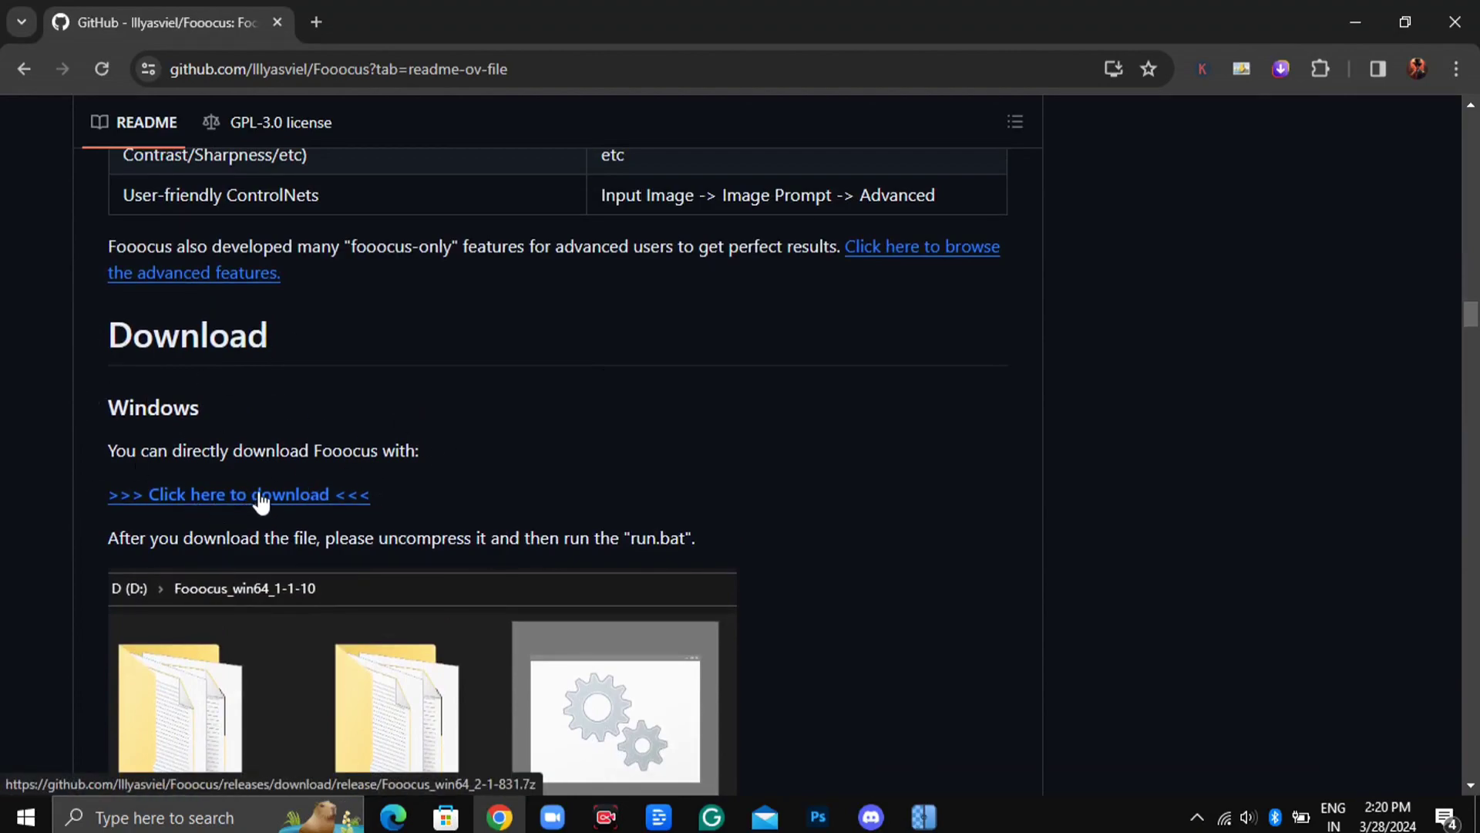
scroll(481, 468, down, 8)
scroll(481, 468, down, 20)
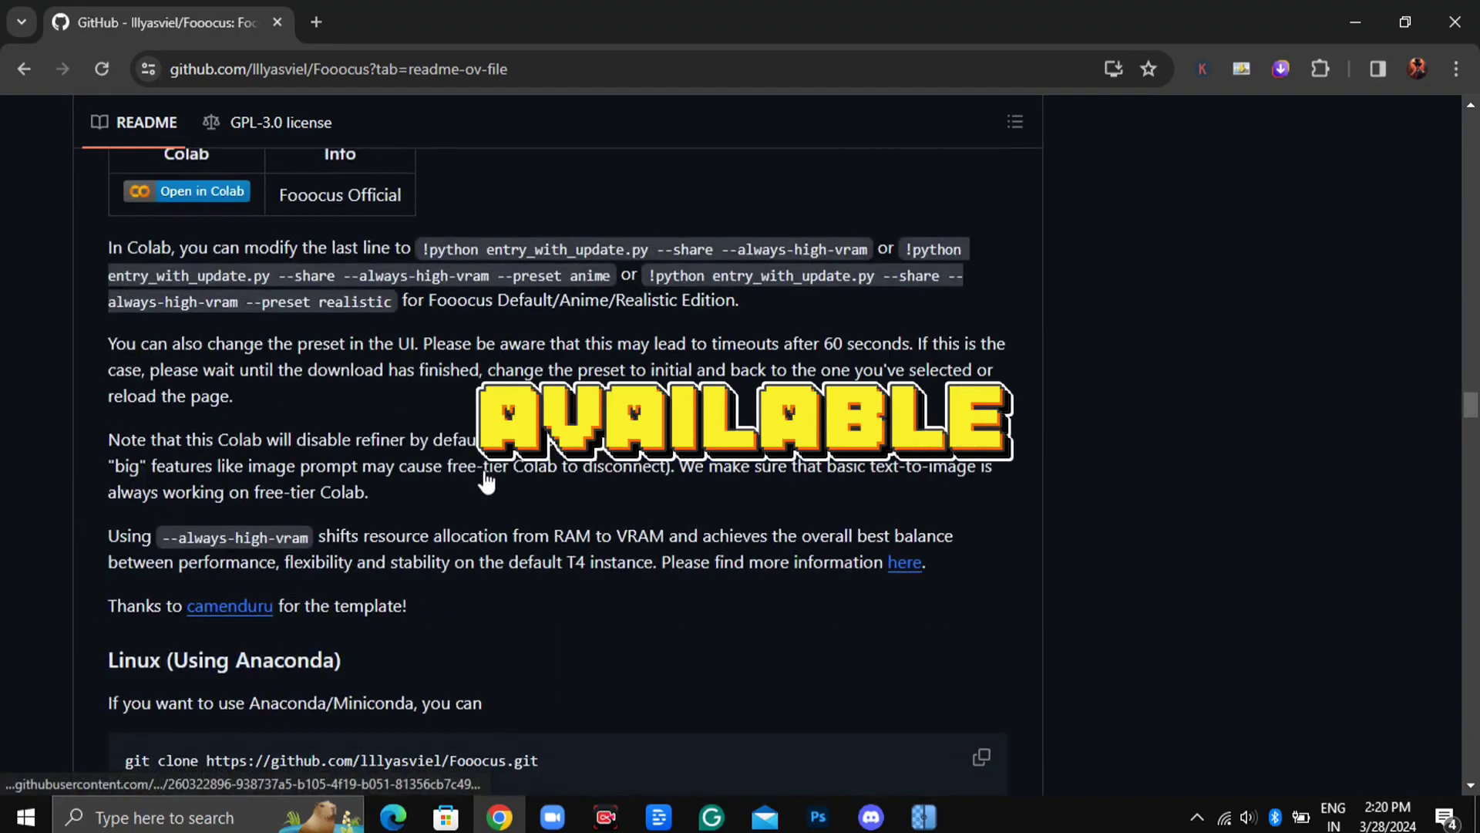
scroll(487, 483, up, 20)
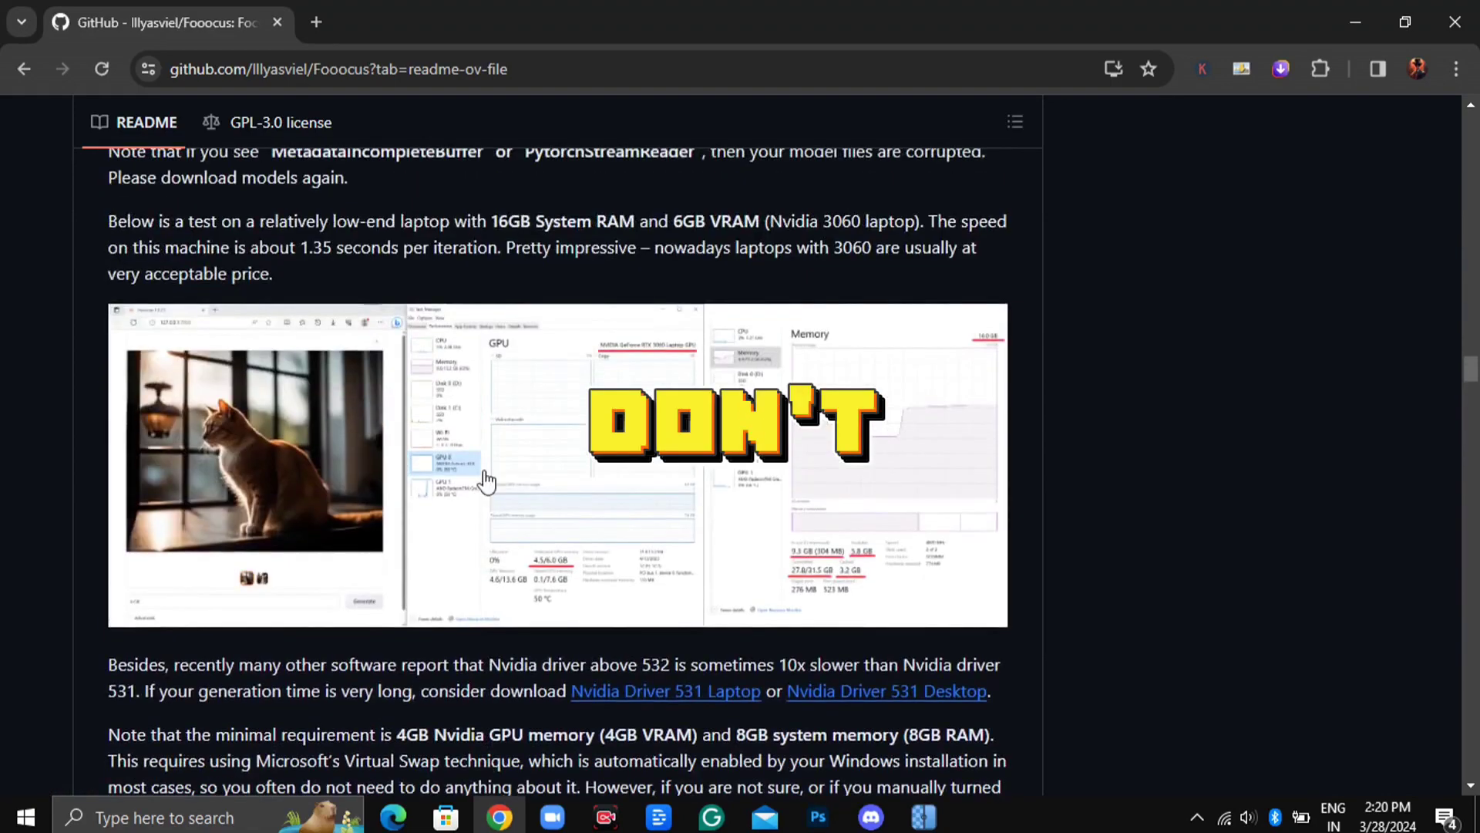
scroll(487, 482, up, 11)
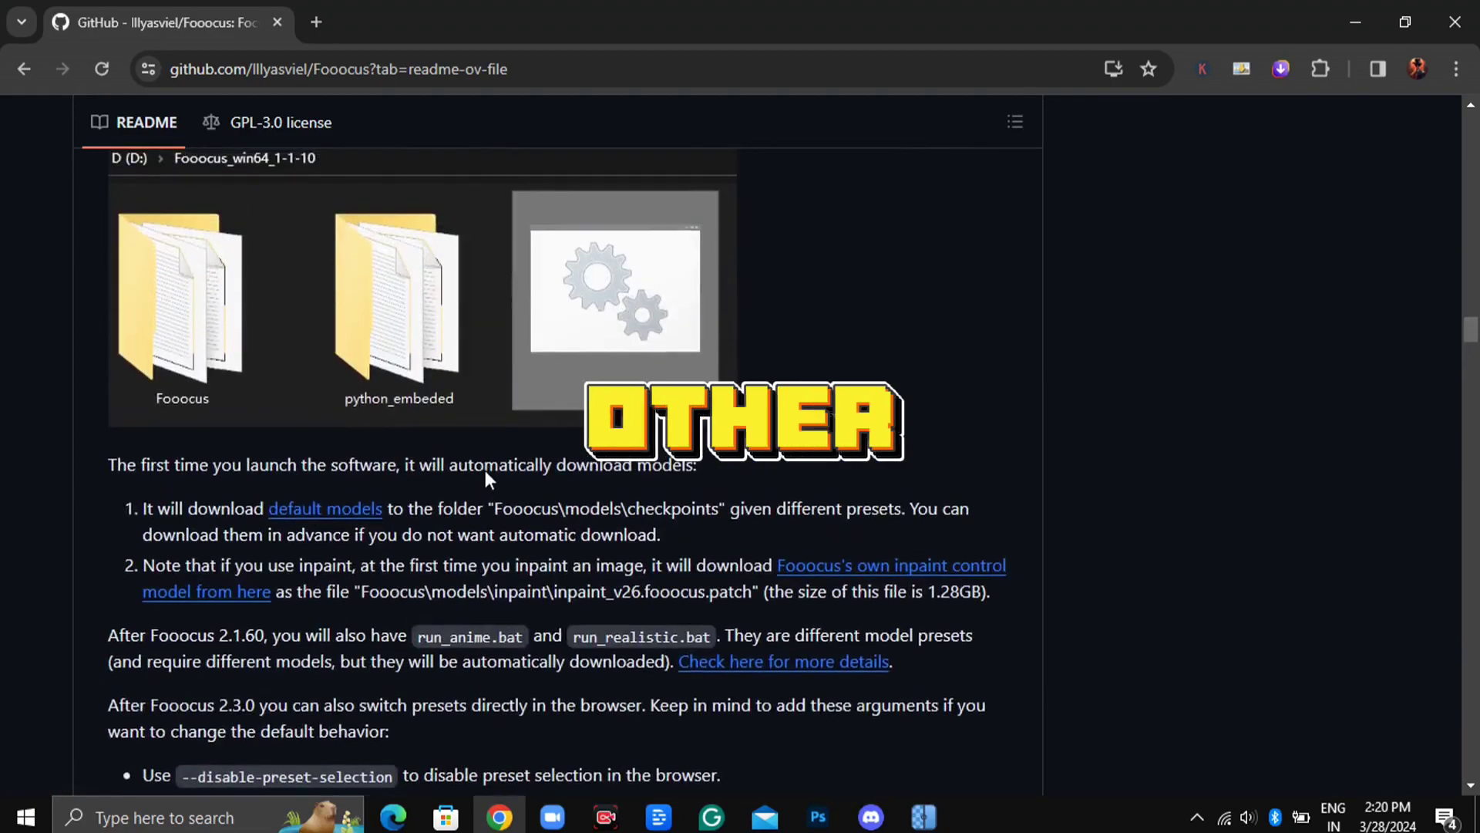
click(235, 393)
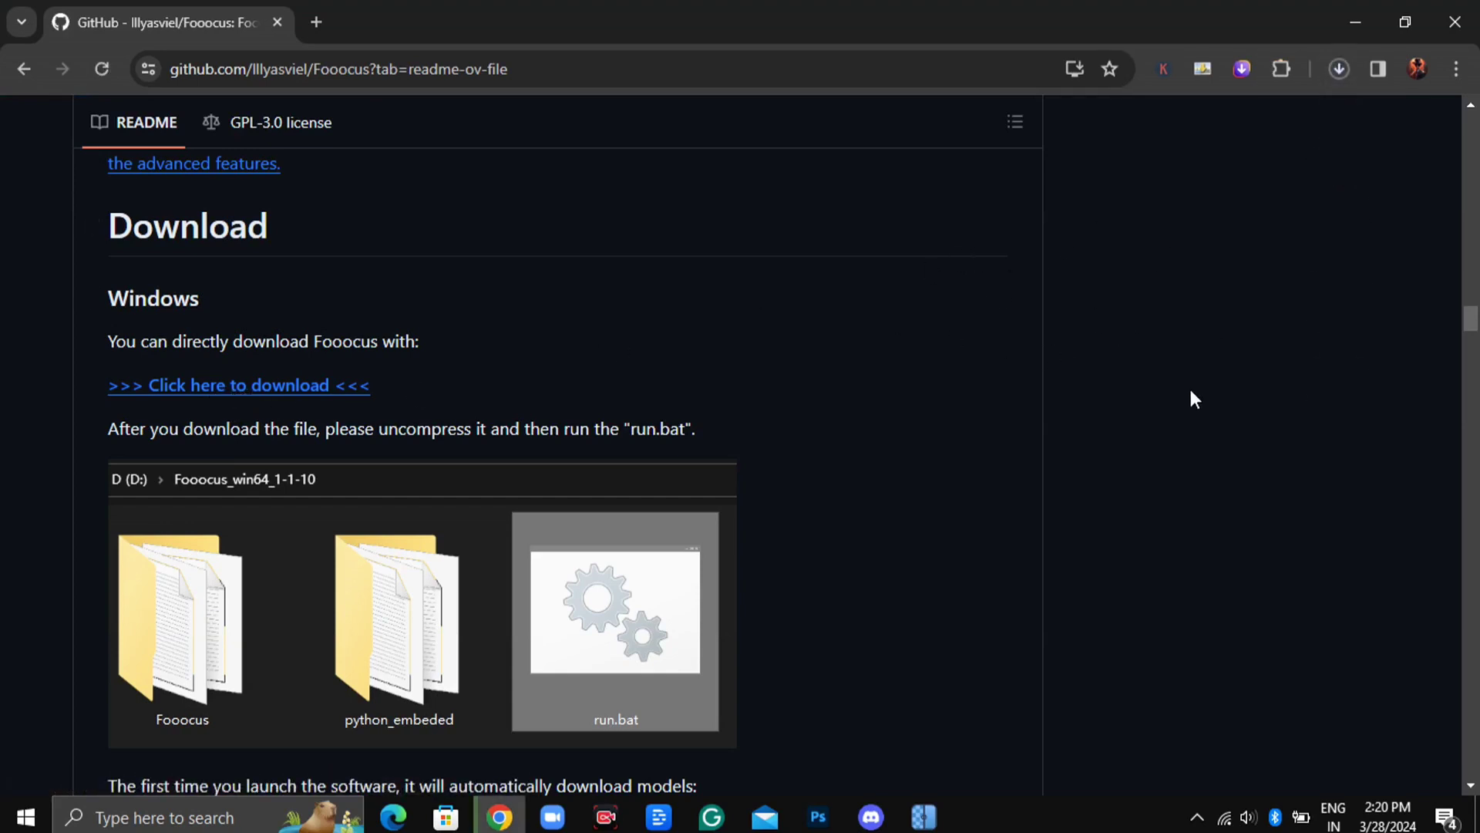
click(1339, 70)
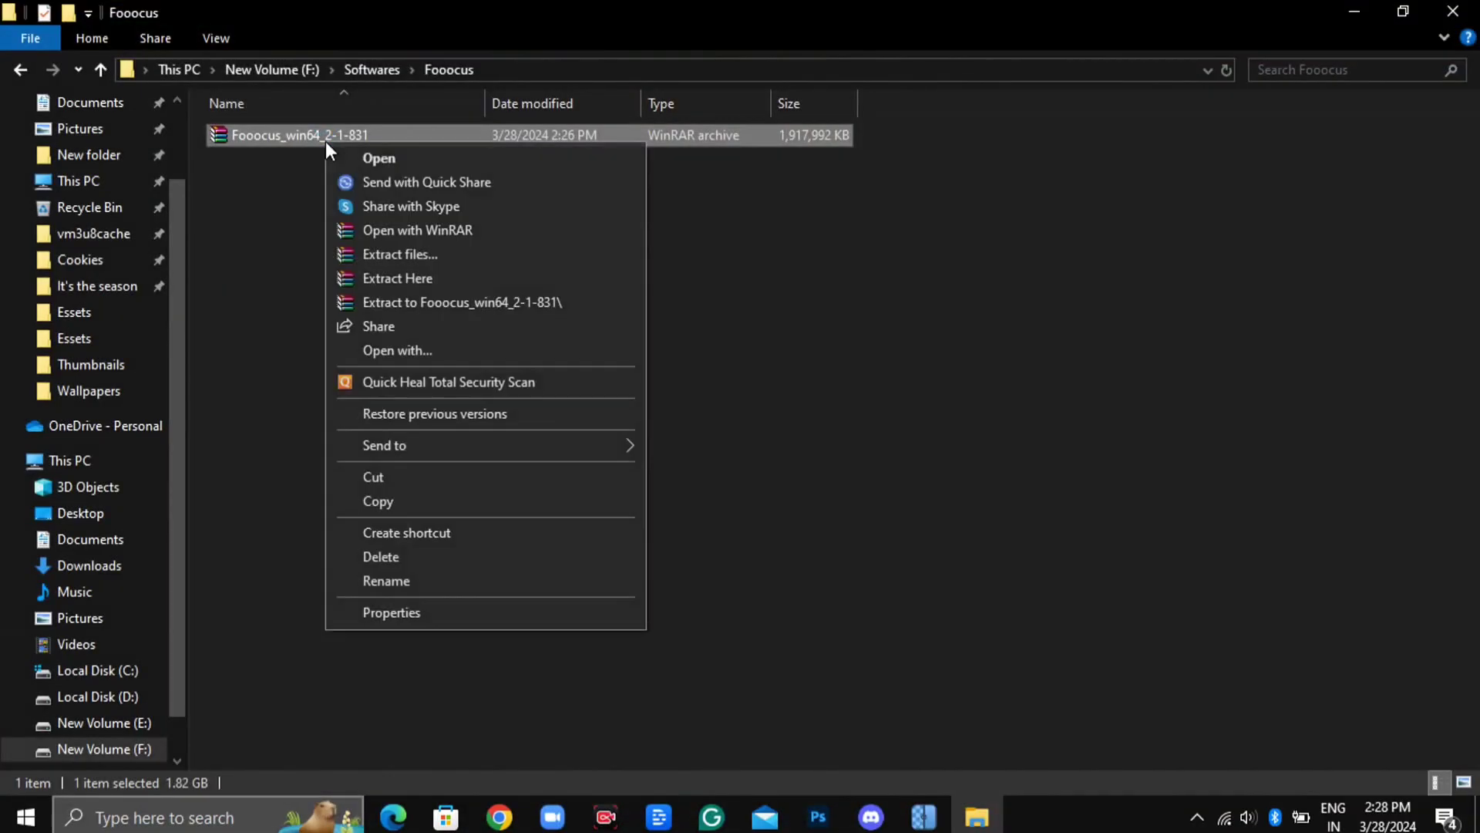
click(436, 278)
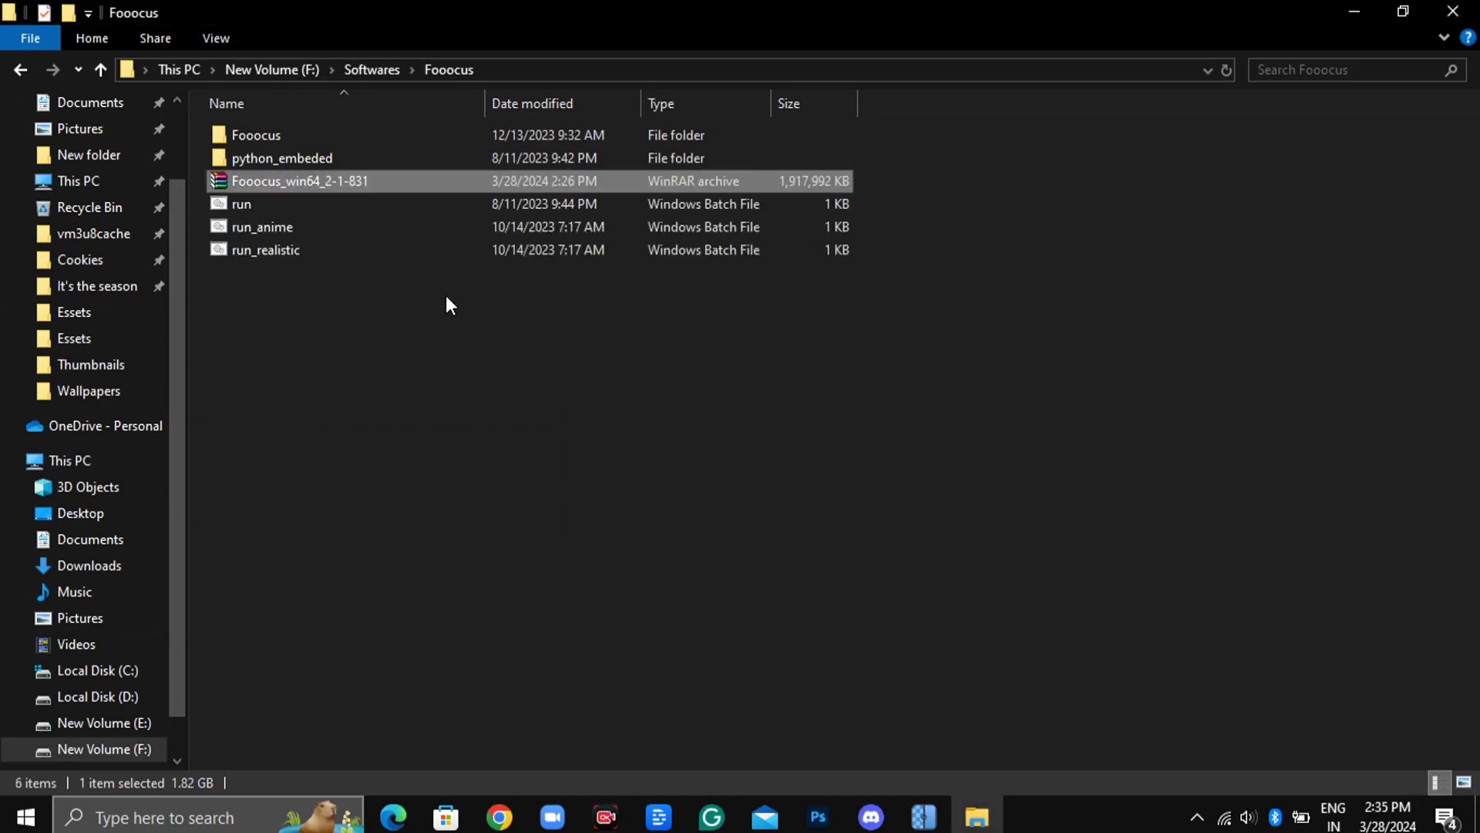
Launch run_realistic.bat, then open the fooocus_colab.ipynb notebook from a 'fooocus colab' Google search
click(450, 305)
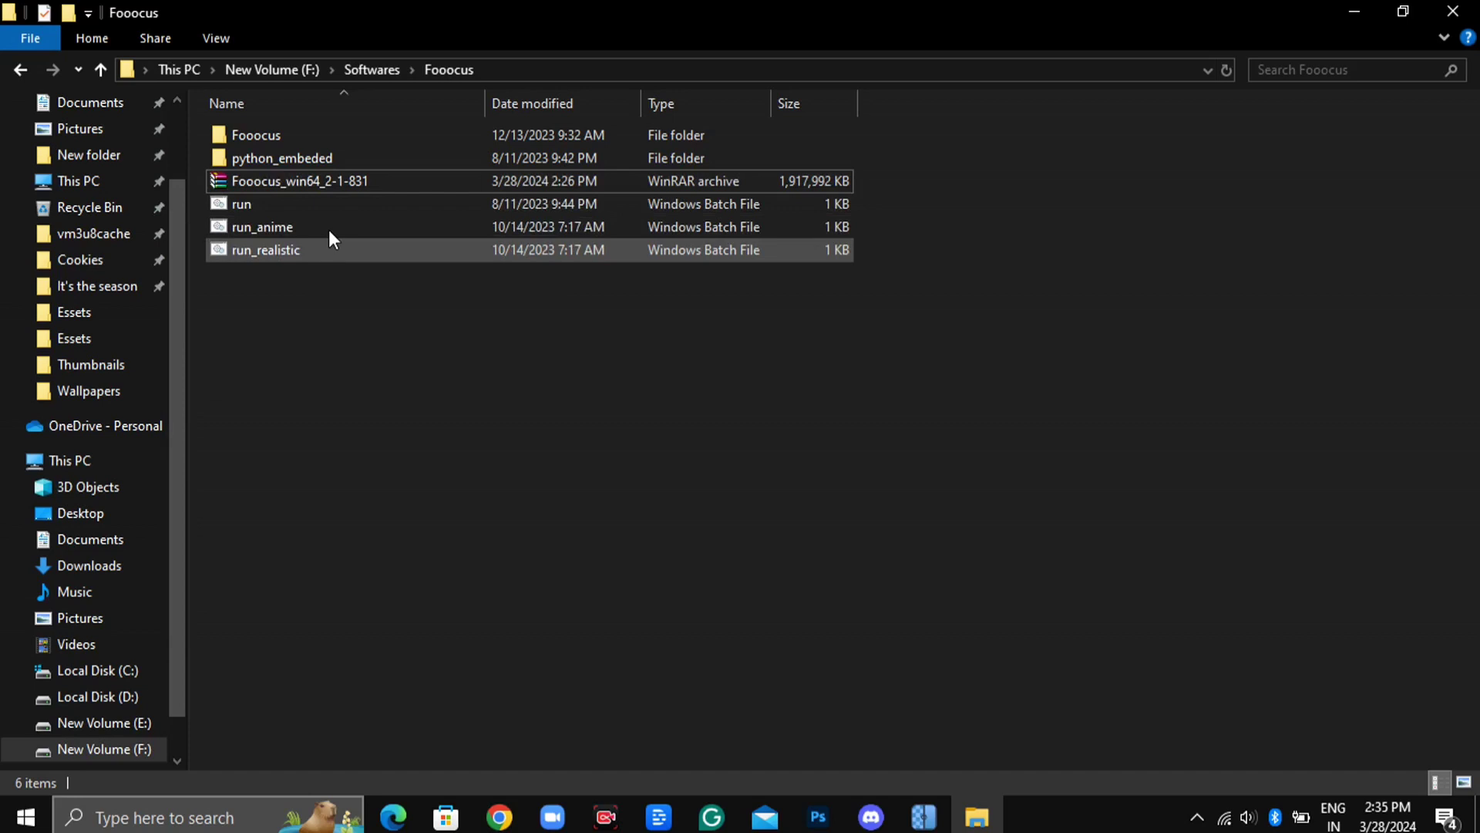
double_click(347, 250)
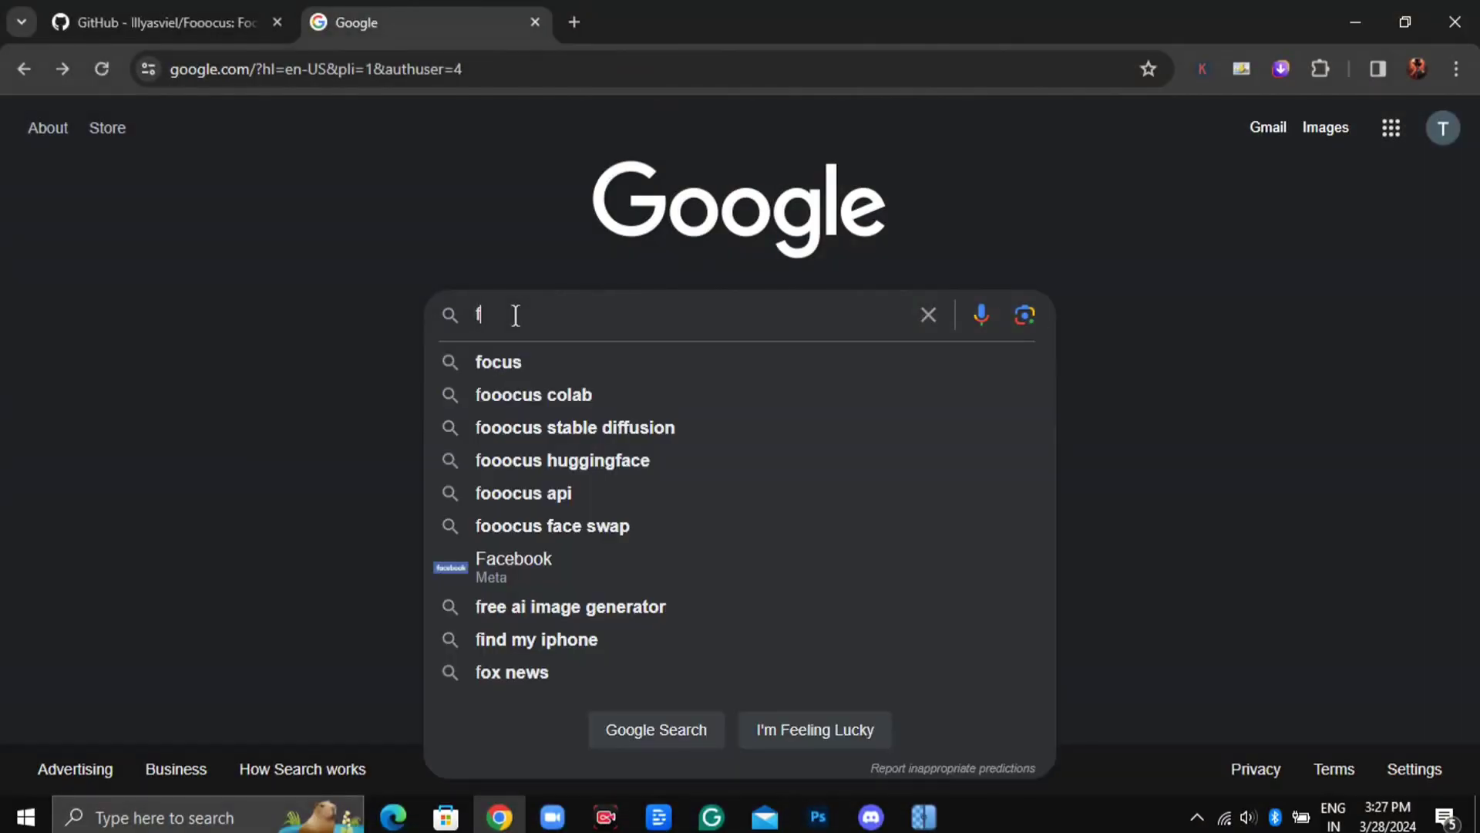
text(oocus)
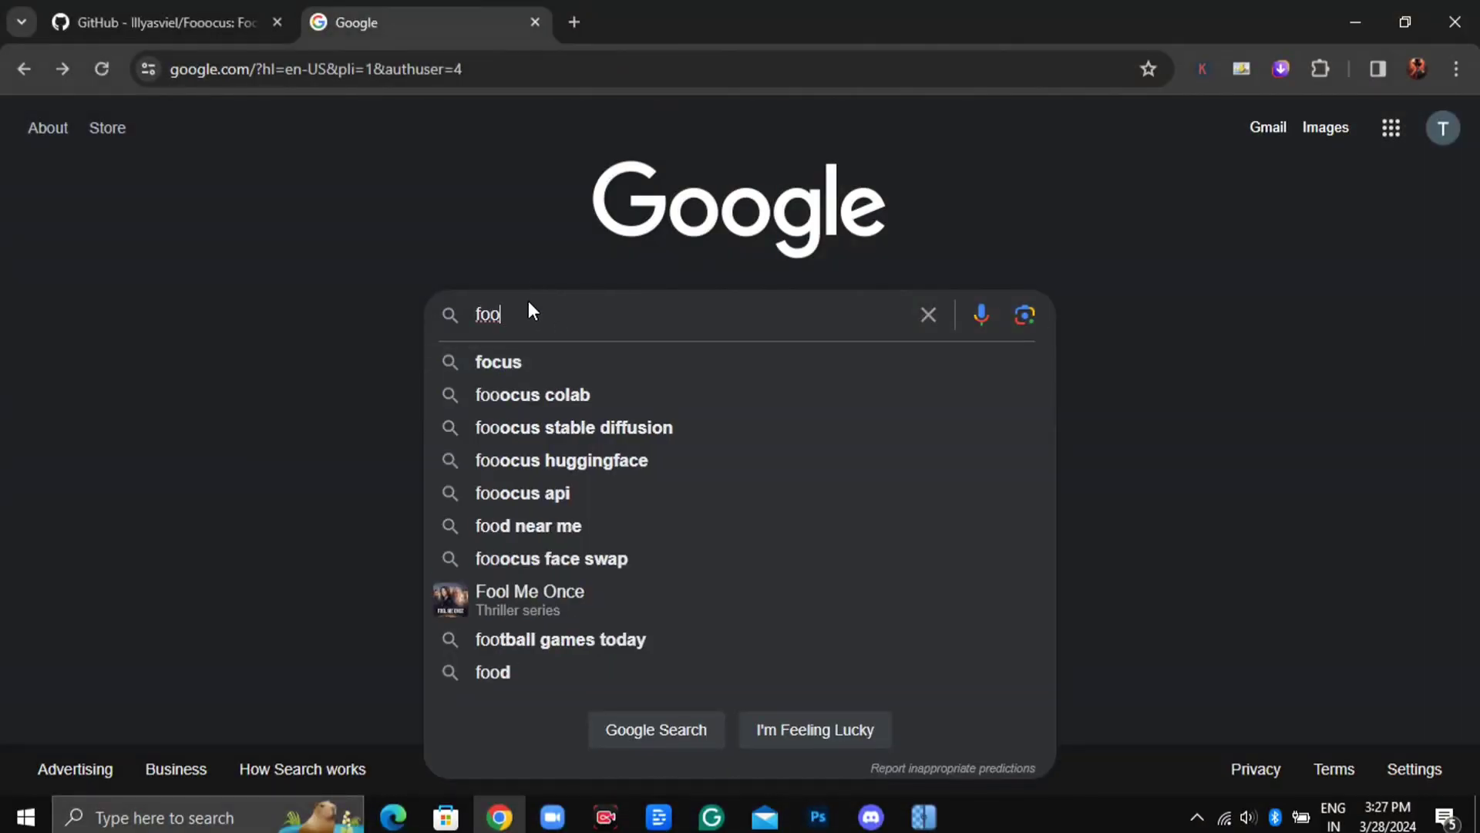
click(644, 372)
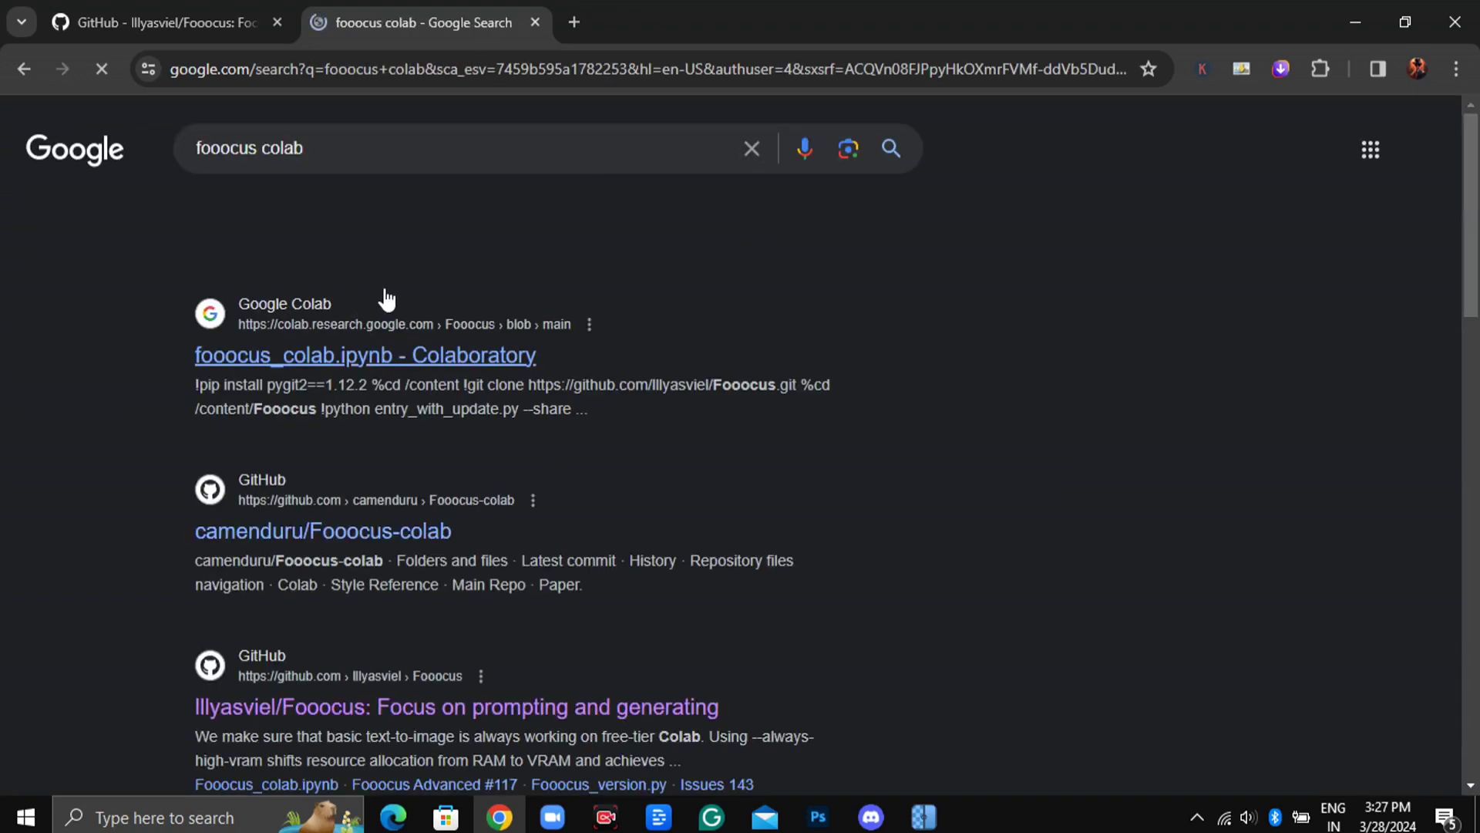
click(349, 409)
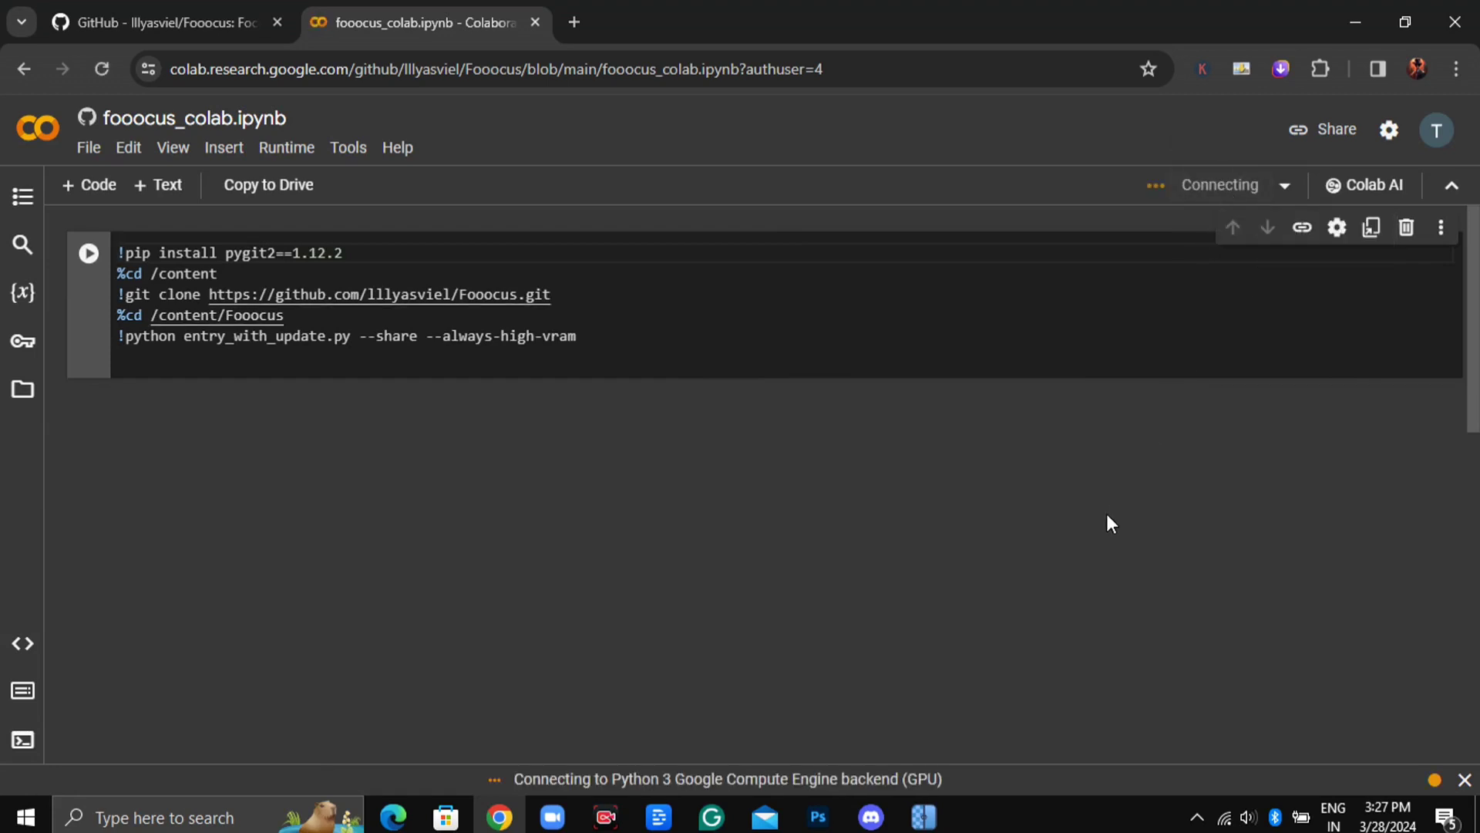
Run the Colab notebook cell despite the warning and wait for the gradio.live public URL
key(ctrl+Return)
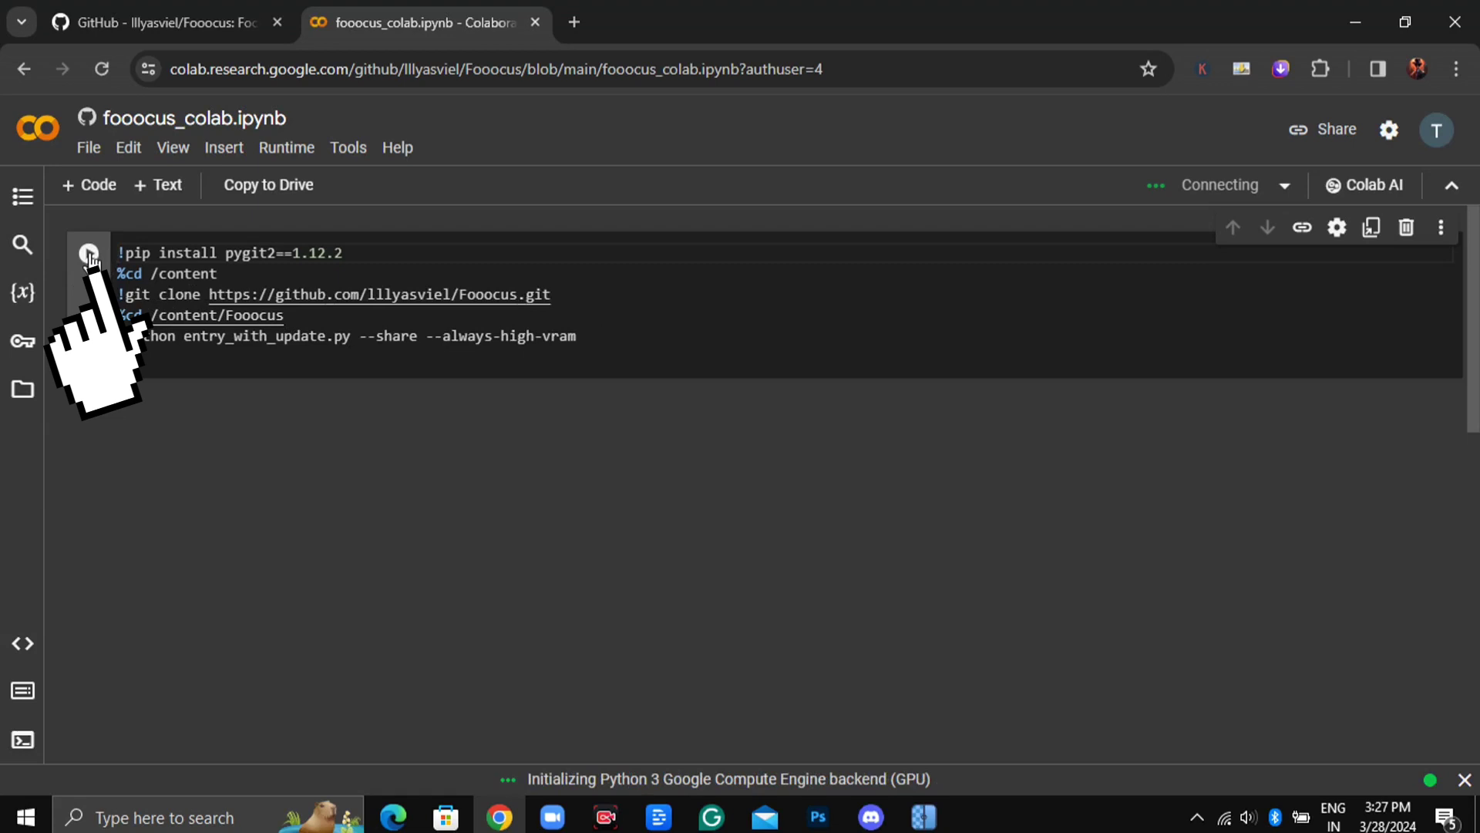
click(1024, 541)
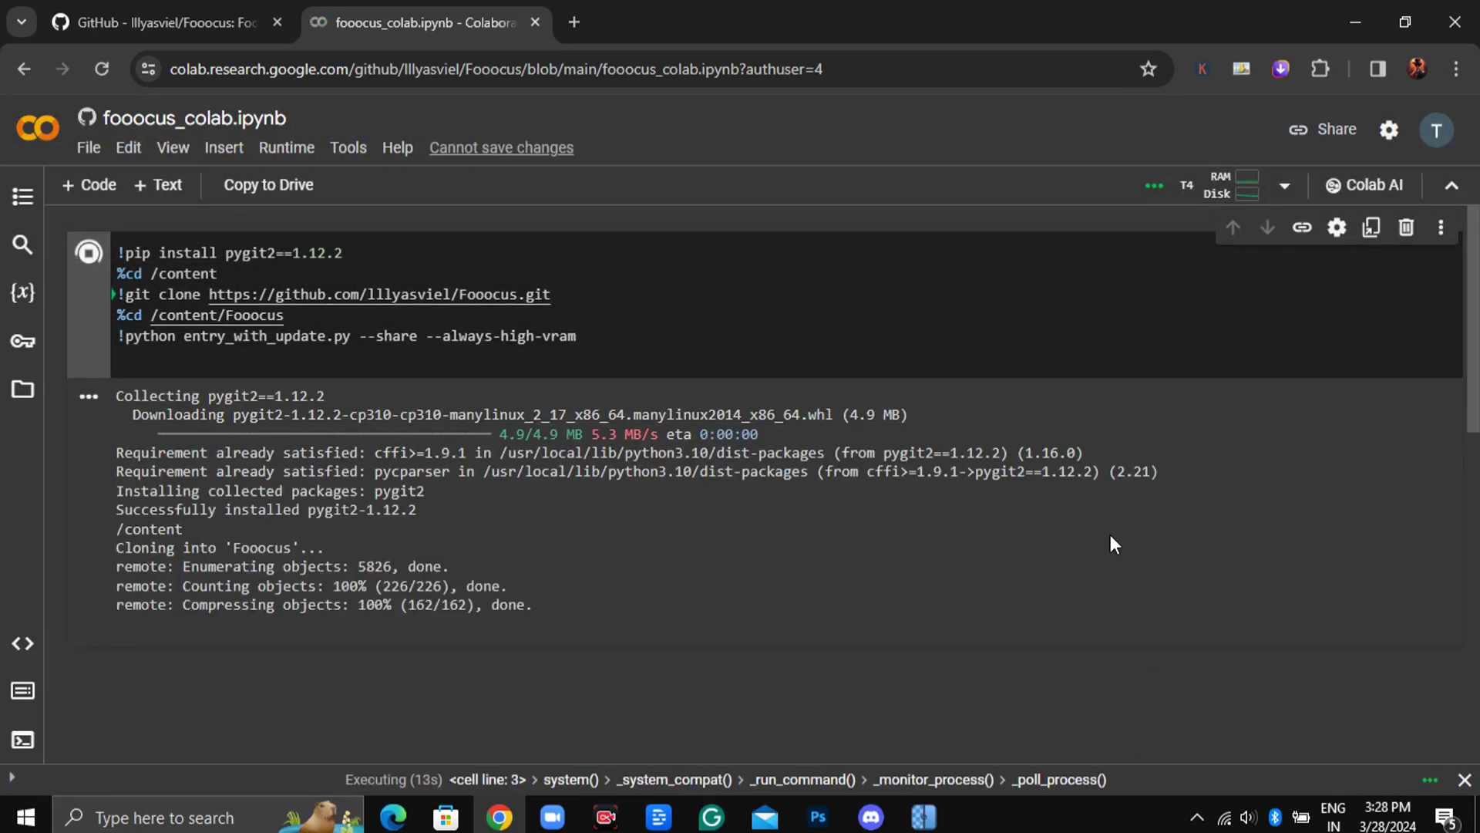
scroll(1074, 506, down, 3)
scroll(1074, 505, up, 3)
scroll(1231, 489, down, 4)
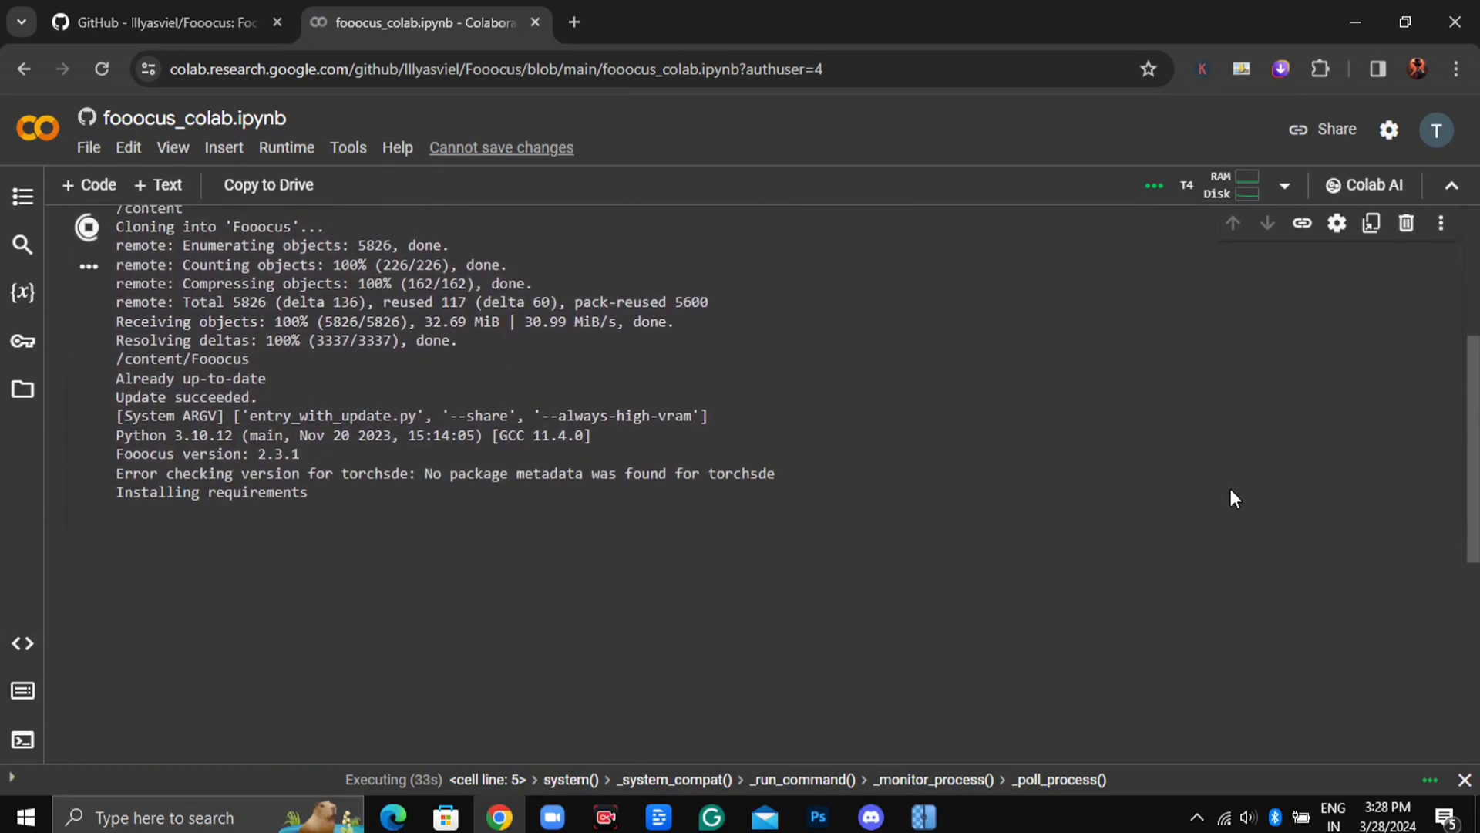
scroll(1231, 489, up, 4)
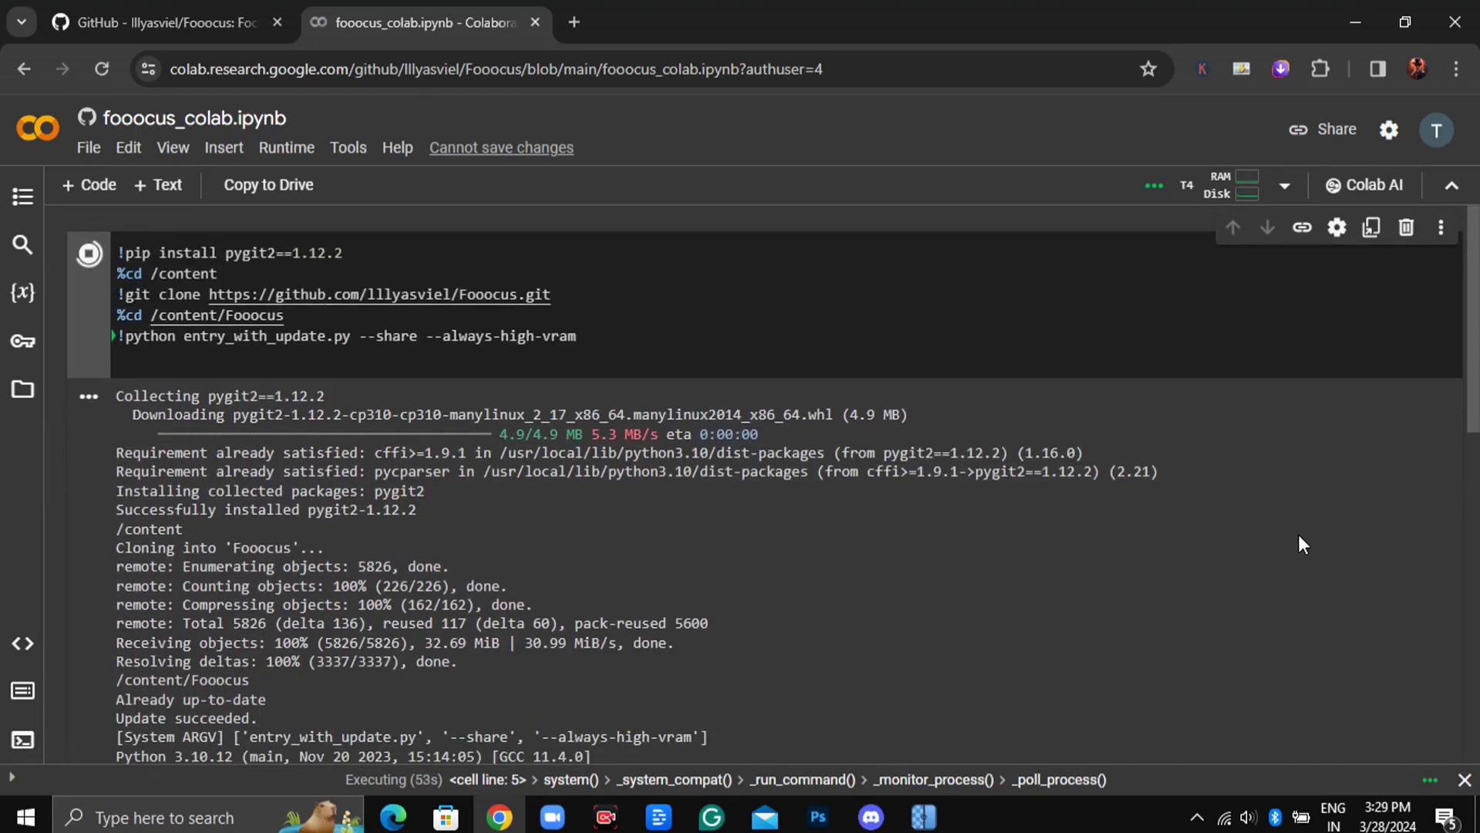
scroll(1232, 526, down, 5)
scroll(1232, 525, up, 5)
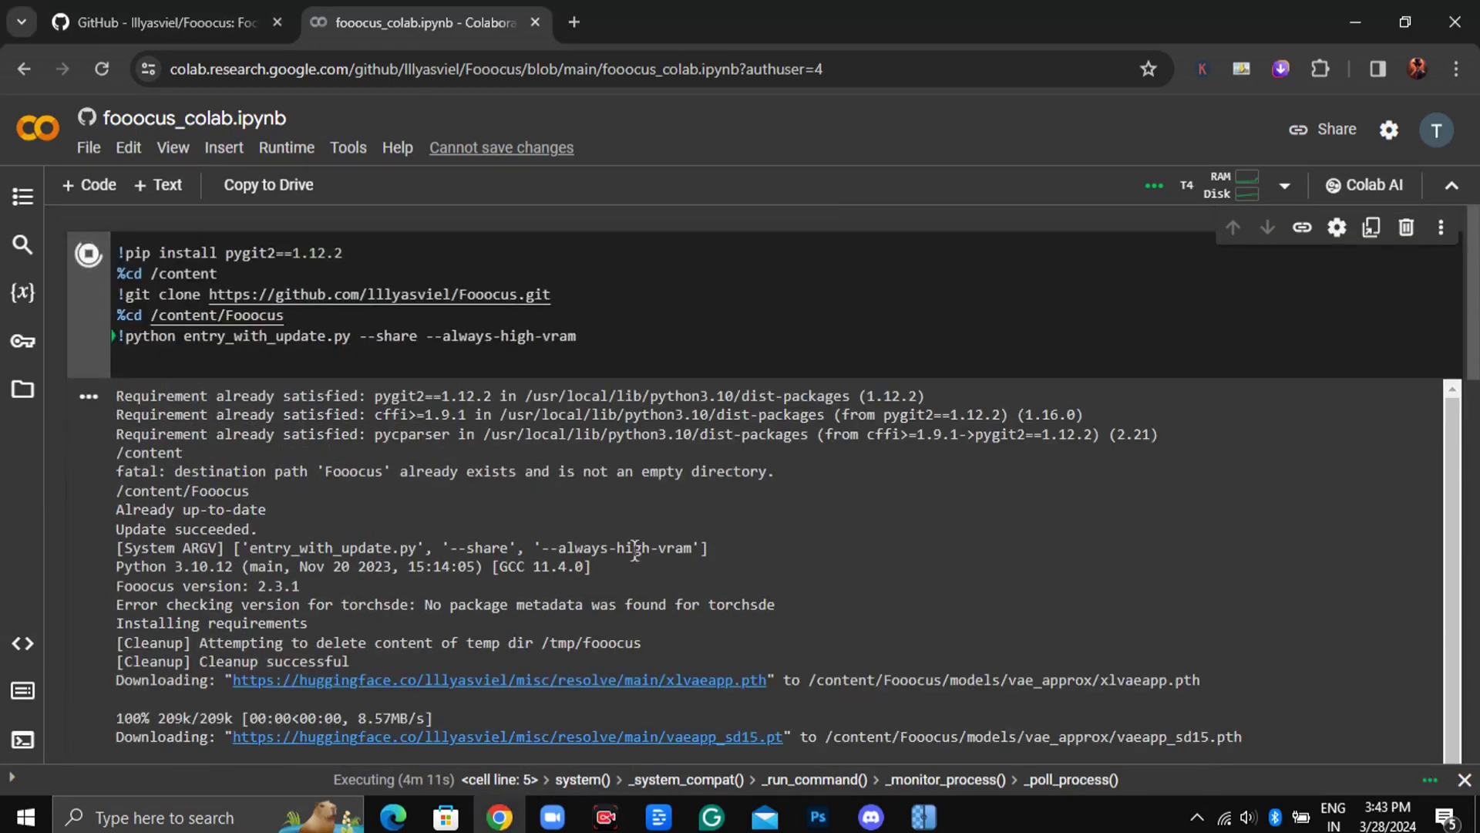
scroll(820, 461, down, 10)
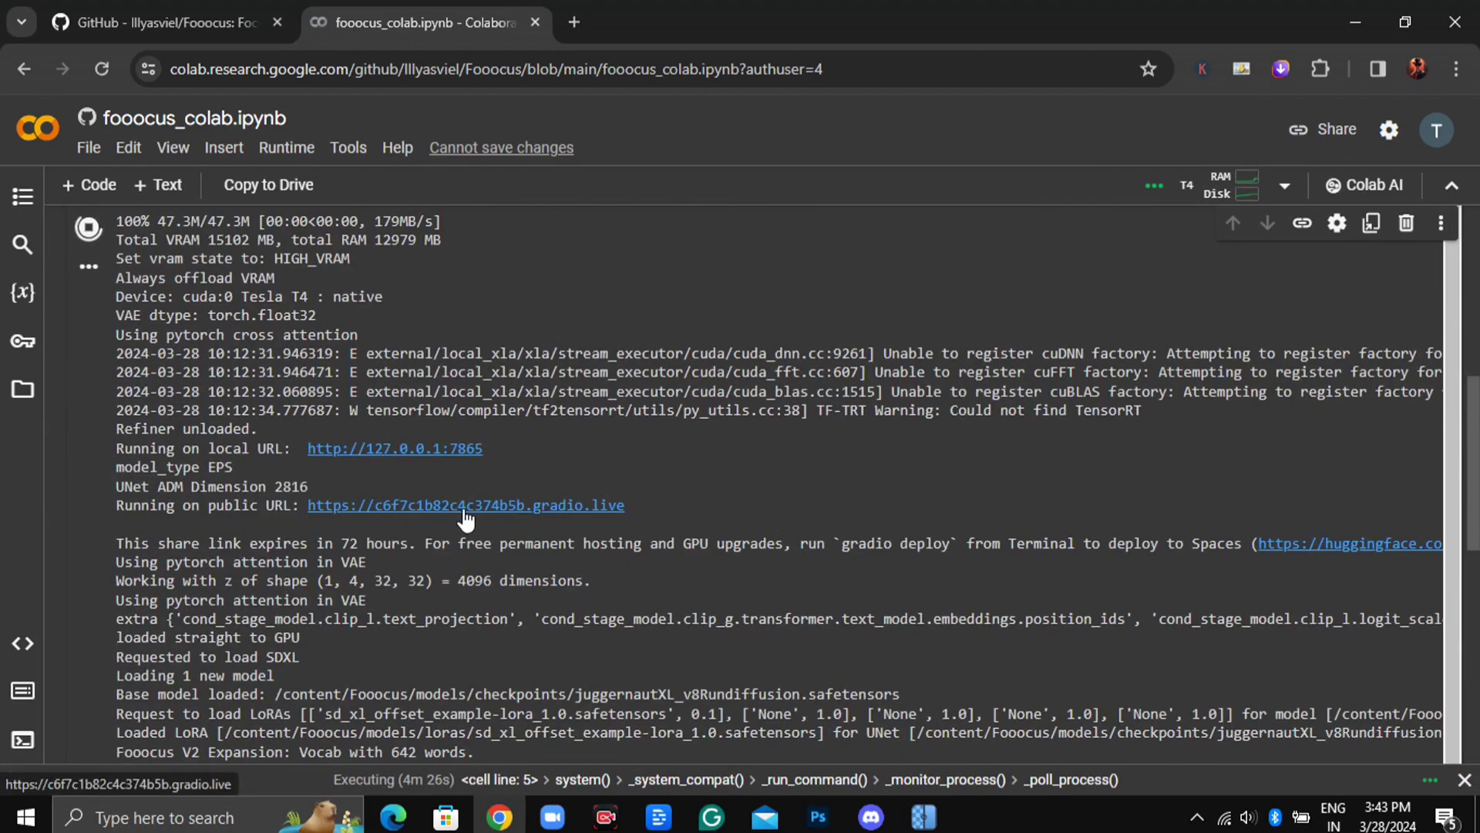
Open Fooocus via the gradio.live link, generate the basketball-player images, and enlarge the second one
click(479, 505)
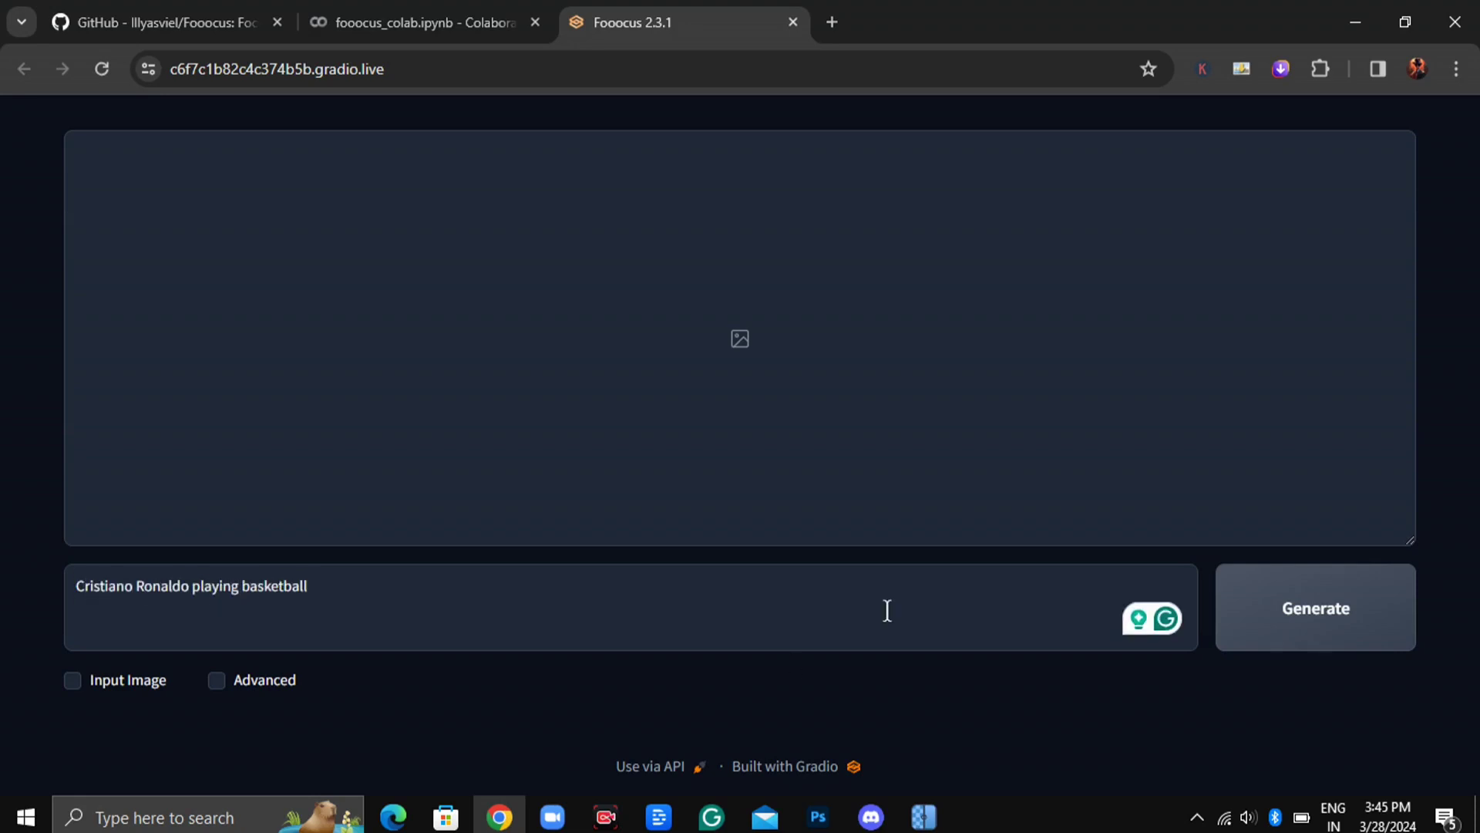
click(1345, 586)
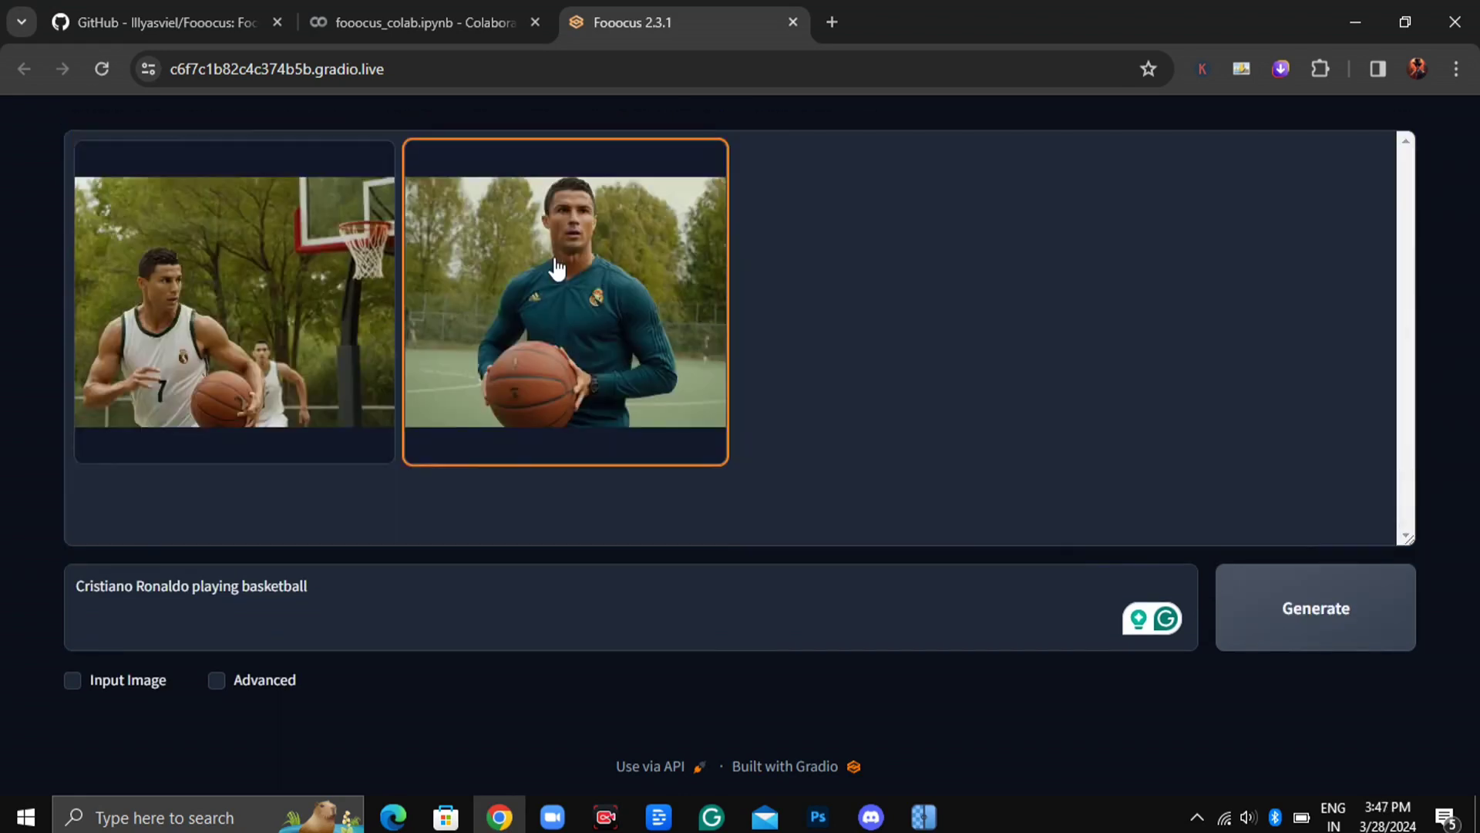
click(717, 344)
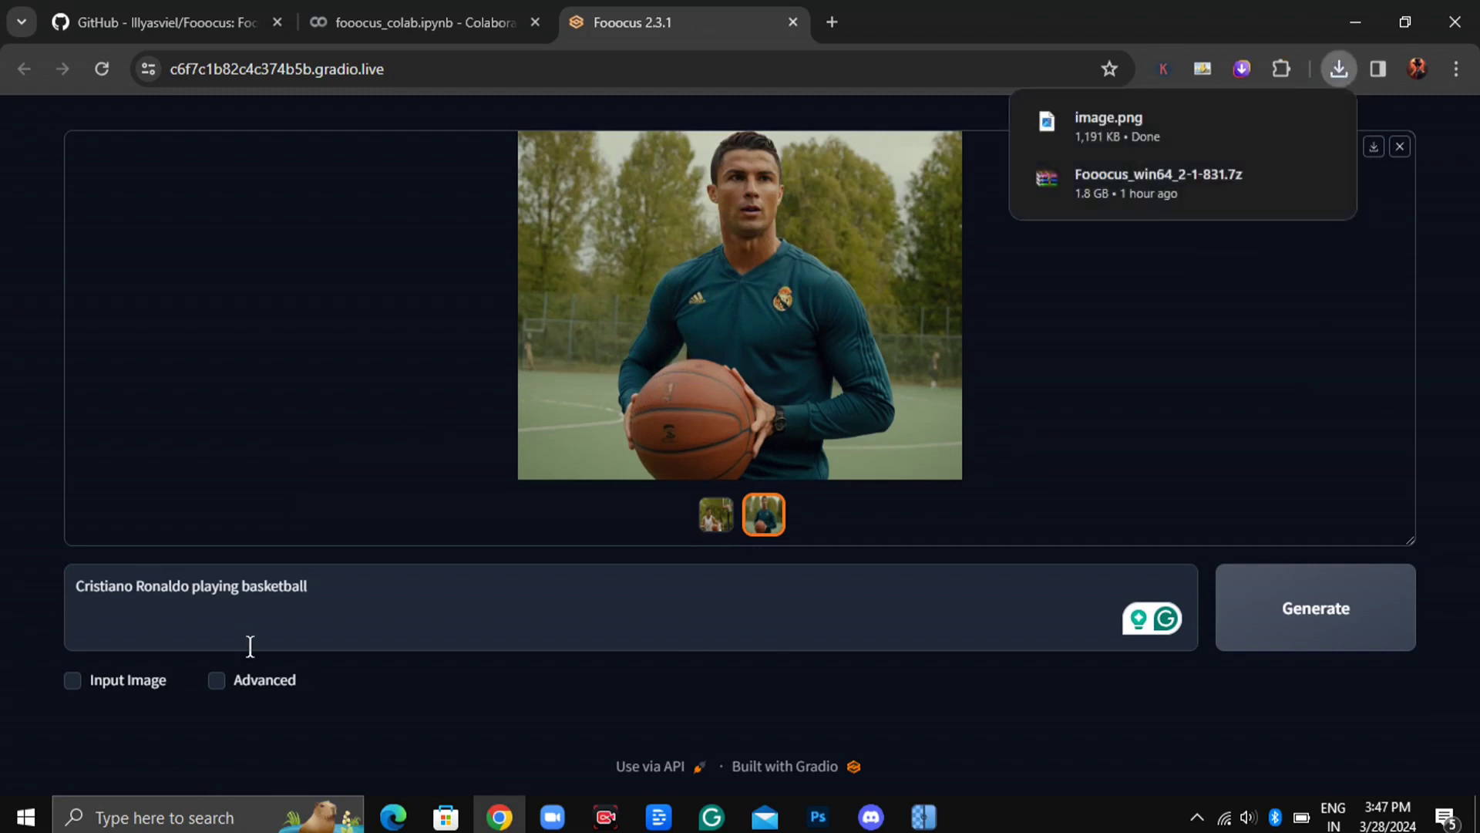
Enable Advanced to show the preset, Speed performance and the aspect ratio list
click(217, 682)
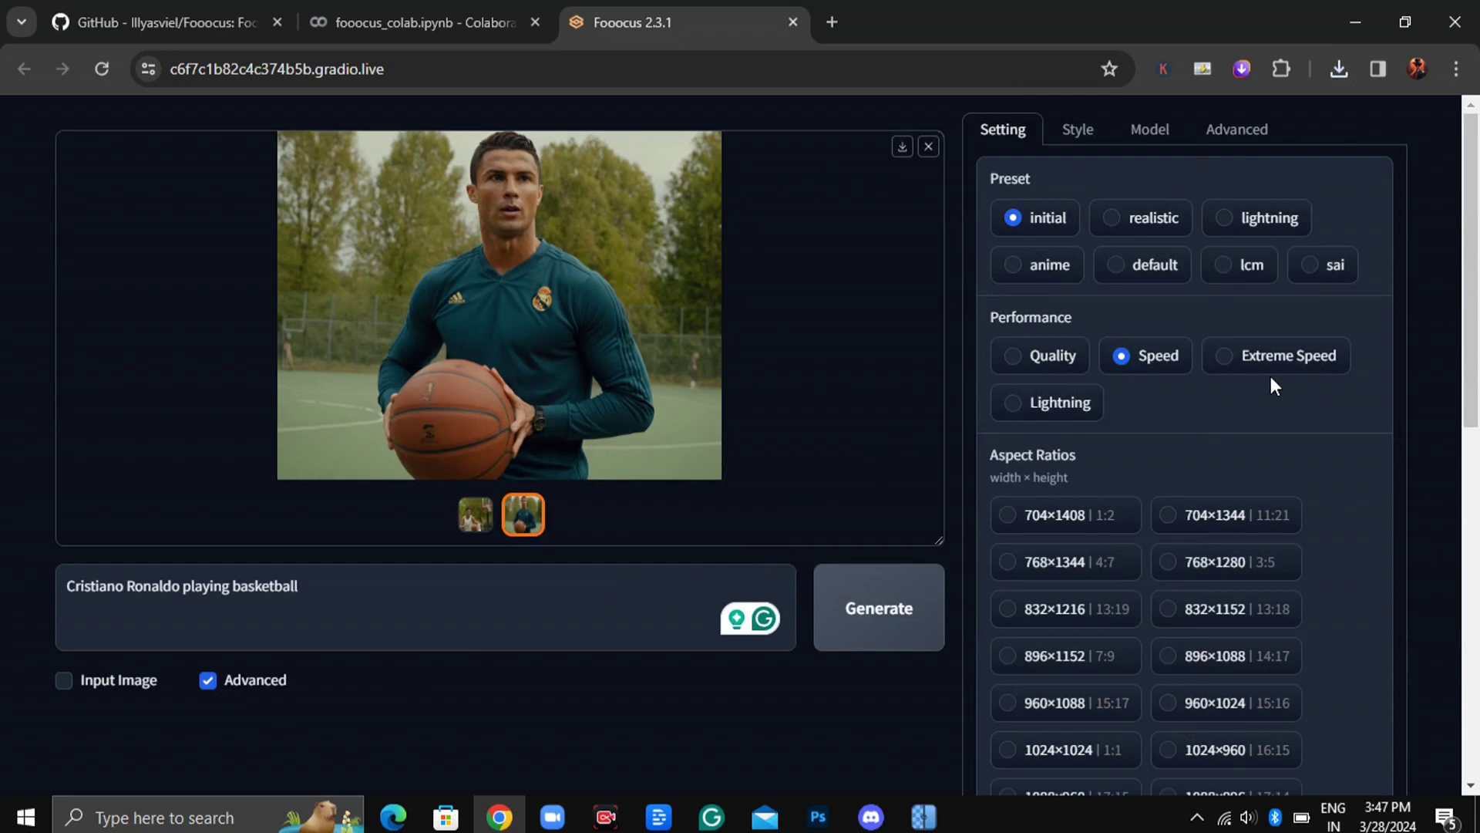
scroll(1190, 374, down, 8)
scroll(1196, 380, up, 8)
scroll(1205, 416, down, 1)
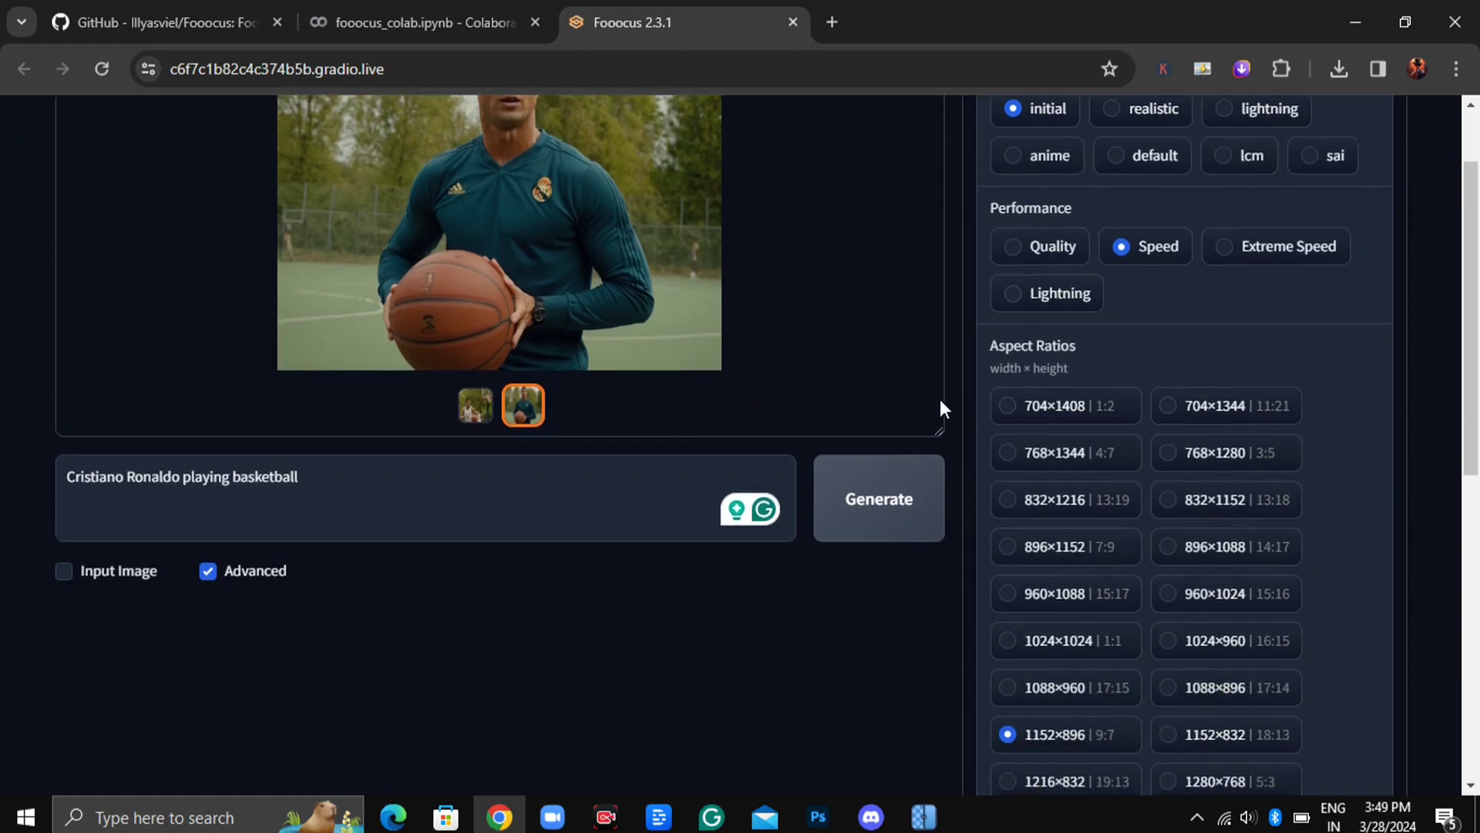
scroll(1123, 502, down, 3)
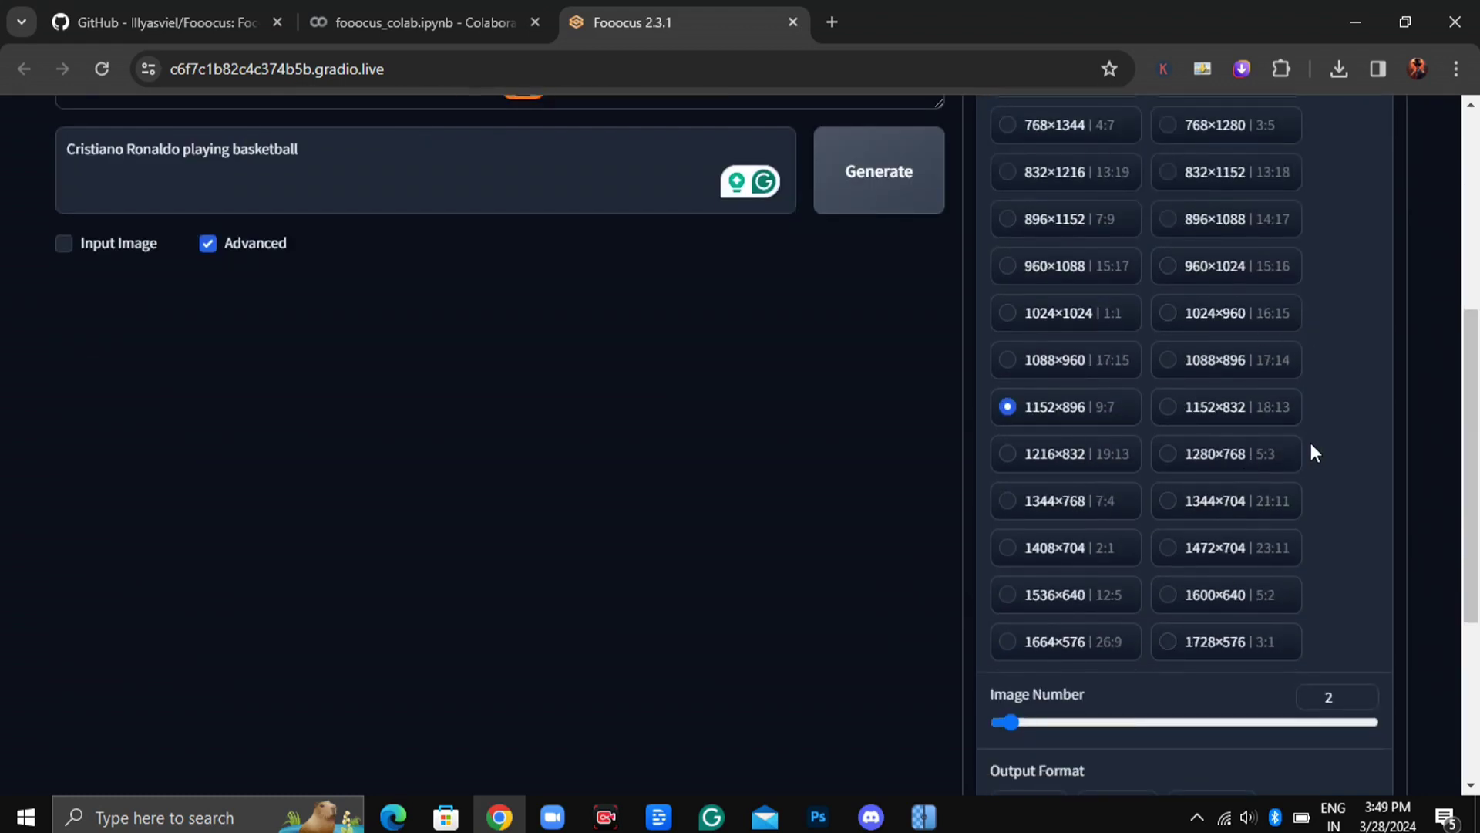
scroll(1262, 313, up, 1)
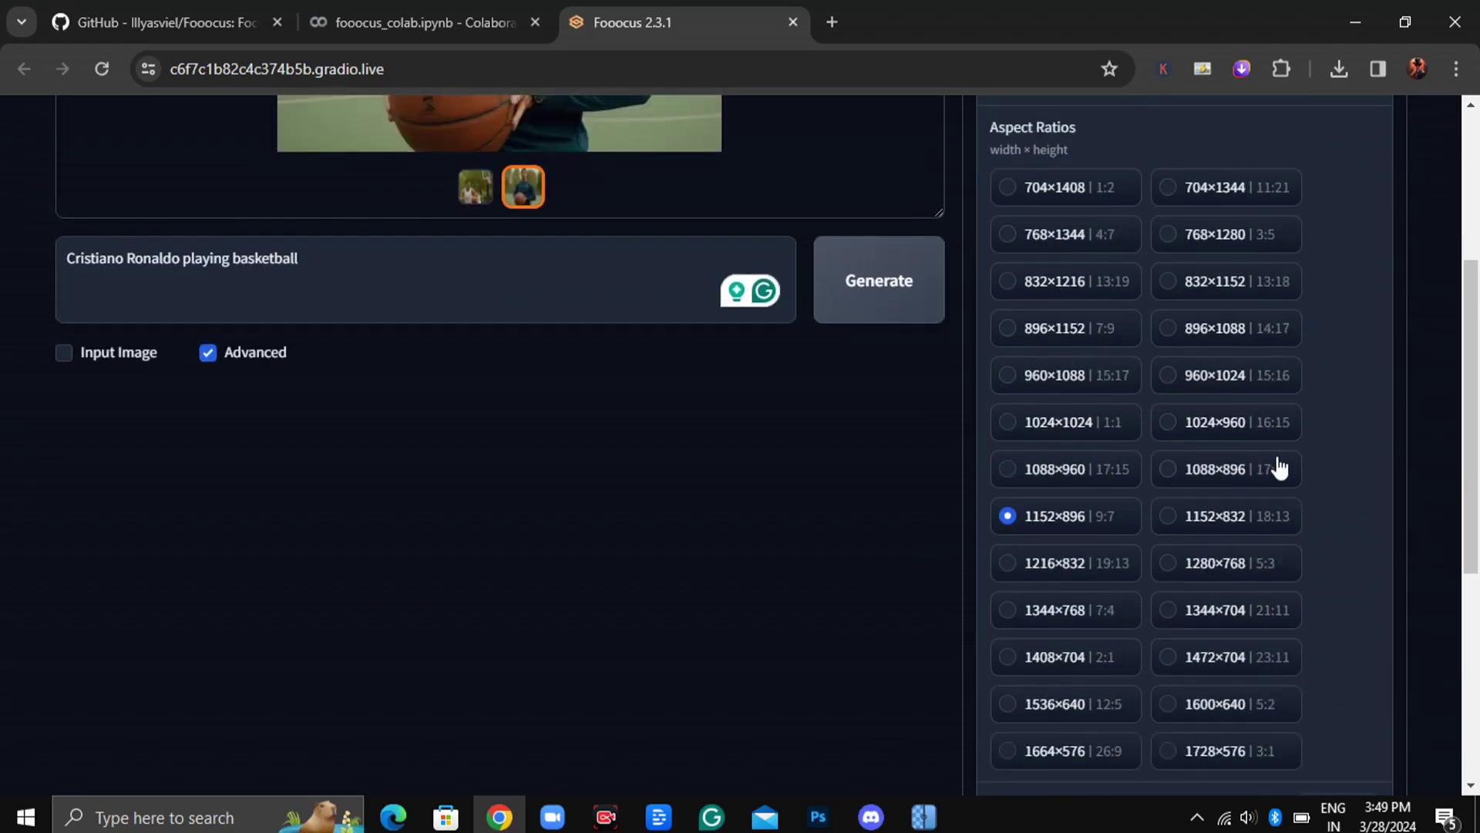
scroll(1277, 461, down, 4)
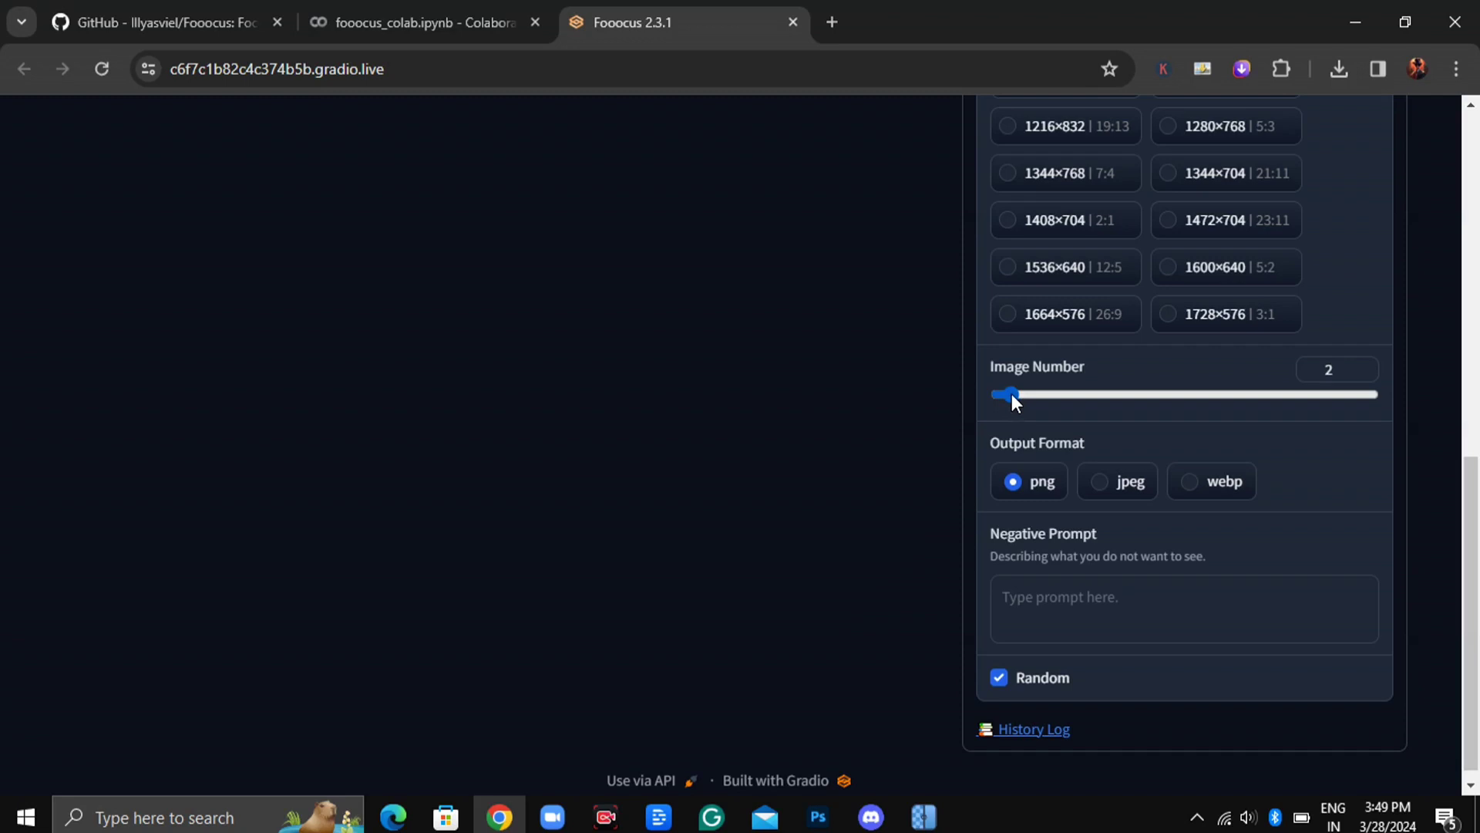
drag(1372, 401, 1012, 429)
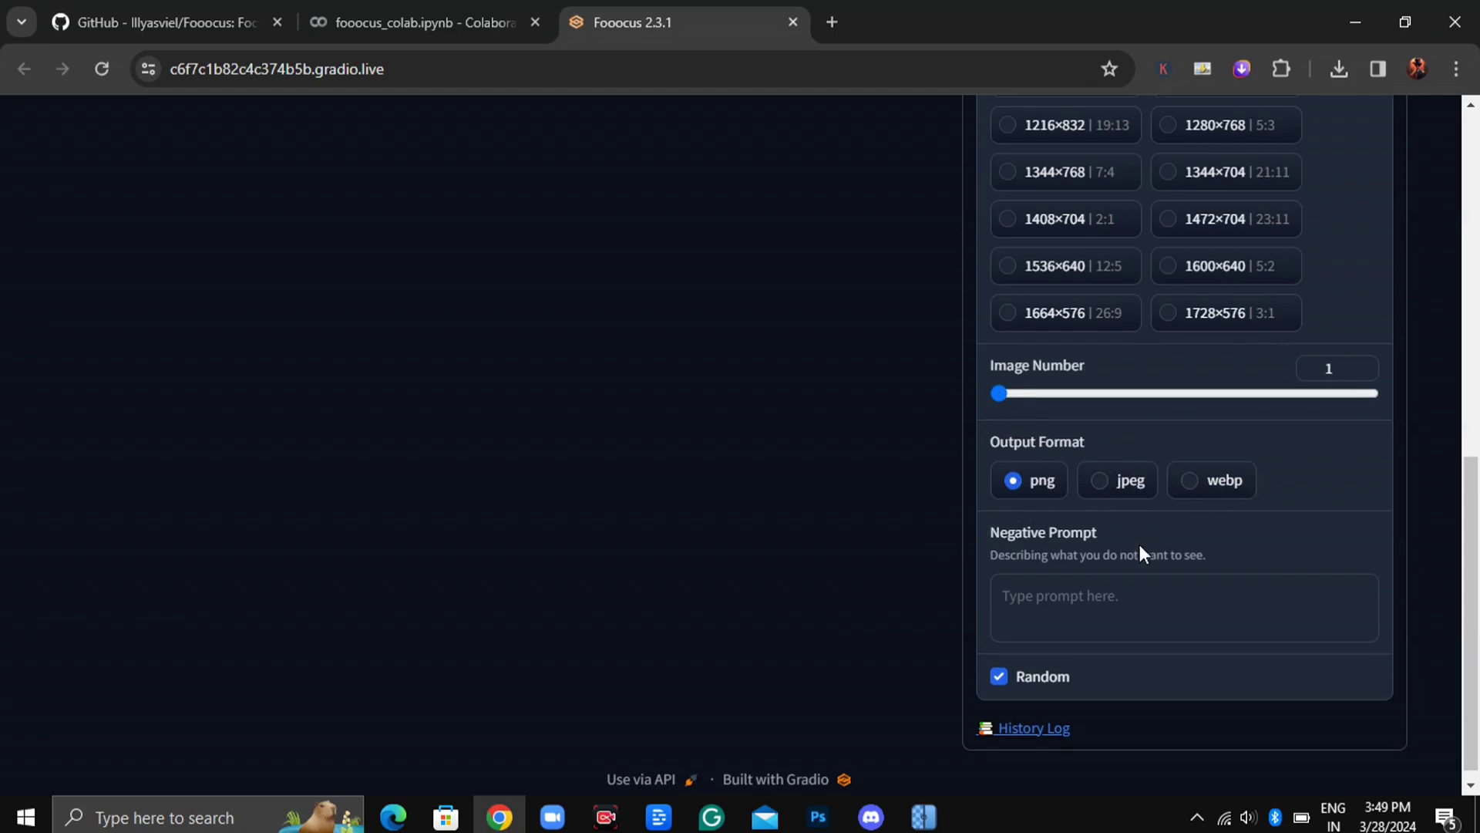
scroll(1048, 590, down, 1)
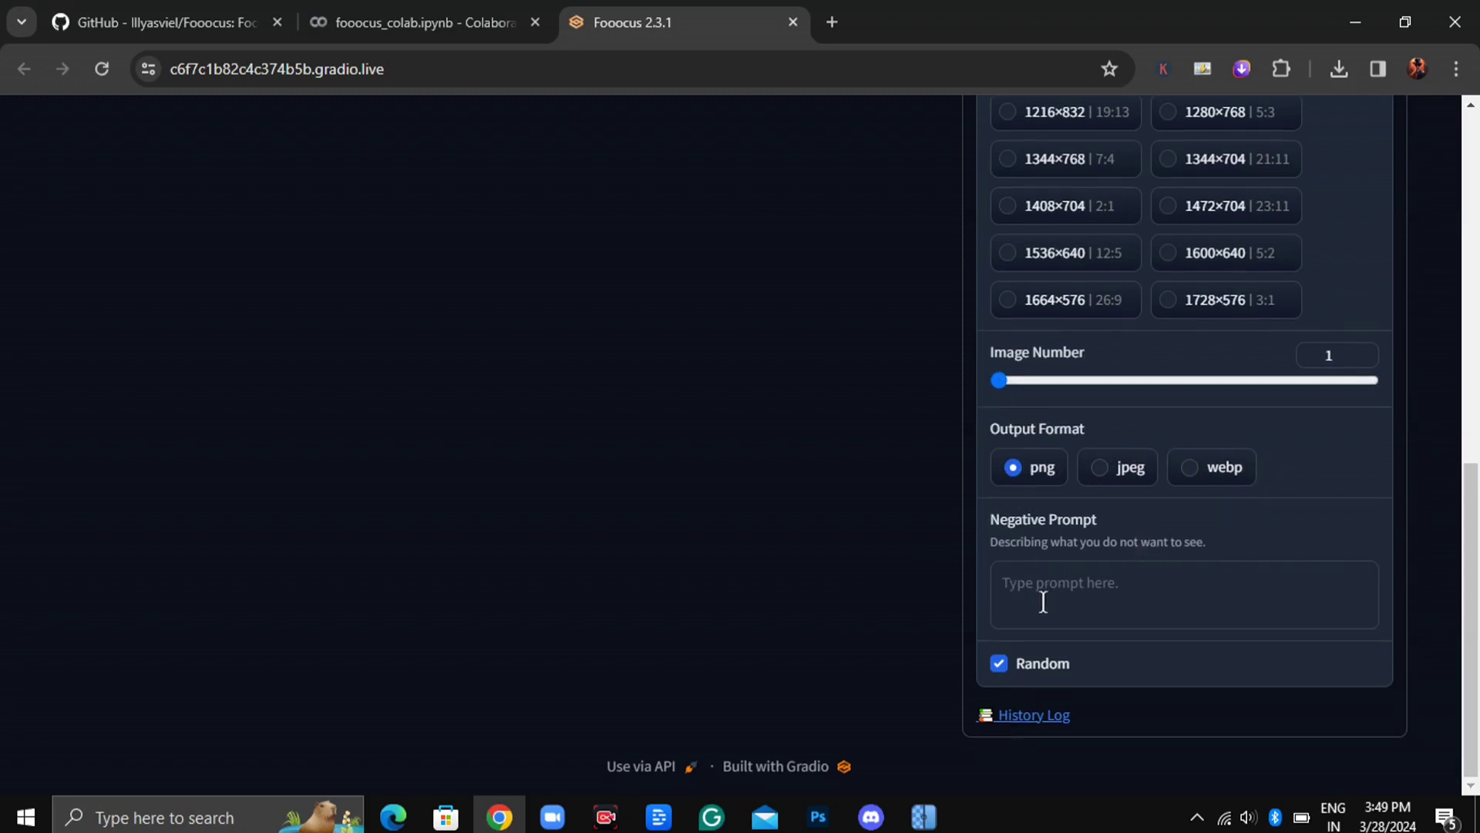
click(1000, 663)
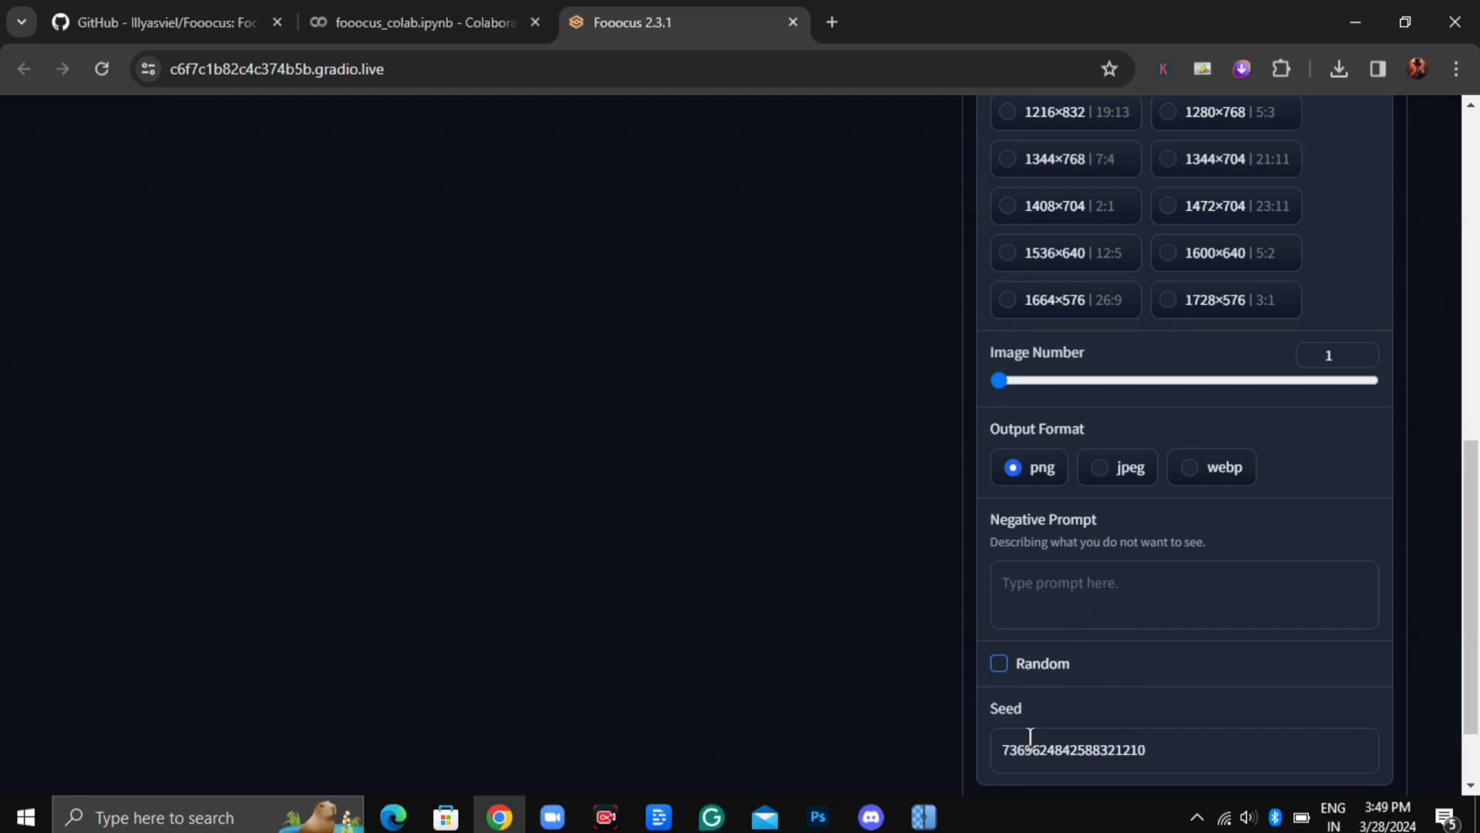
Re-enable random seeds and browse through the list of image styles
click(998, 663)
scroll(1106, 642, up, 10)
click(1087, 128)
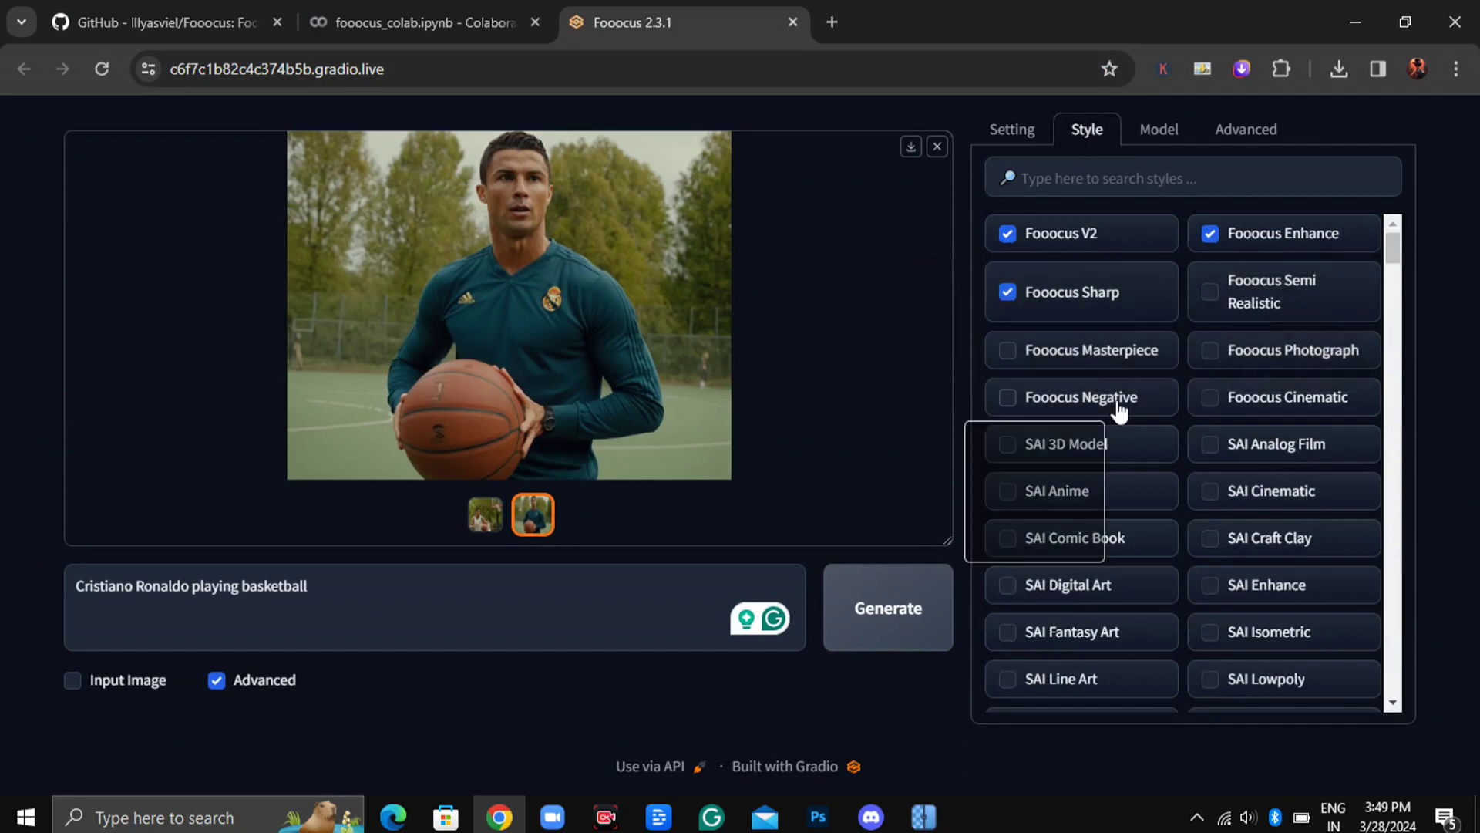
scroll(1222, 446, down, 10)
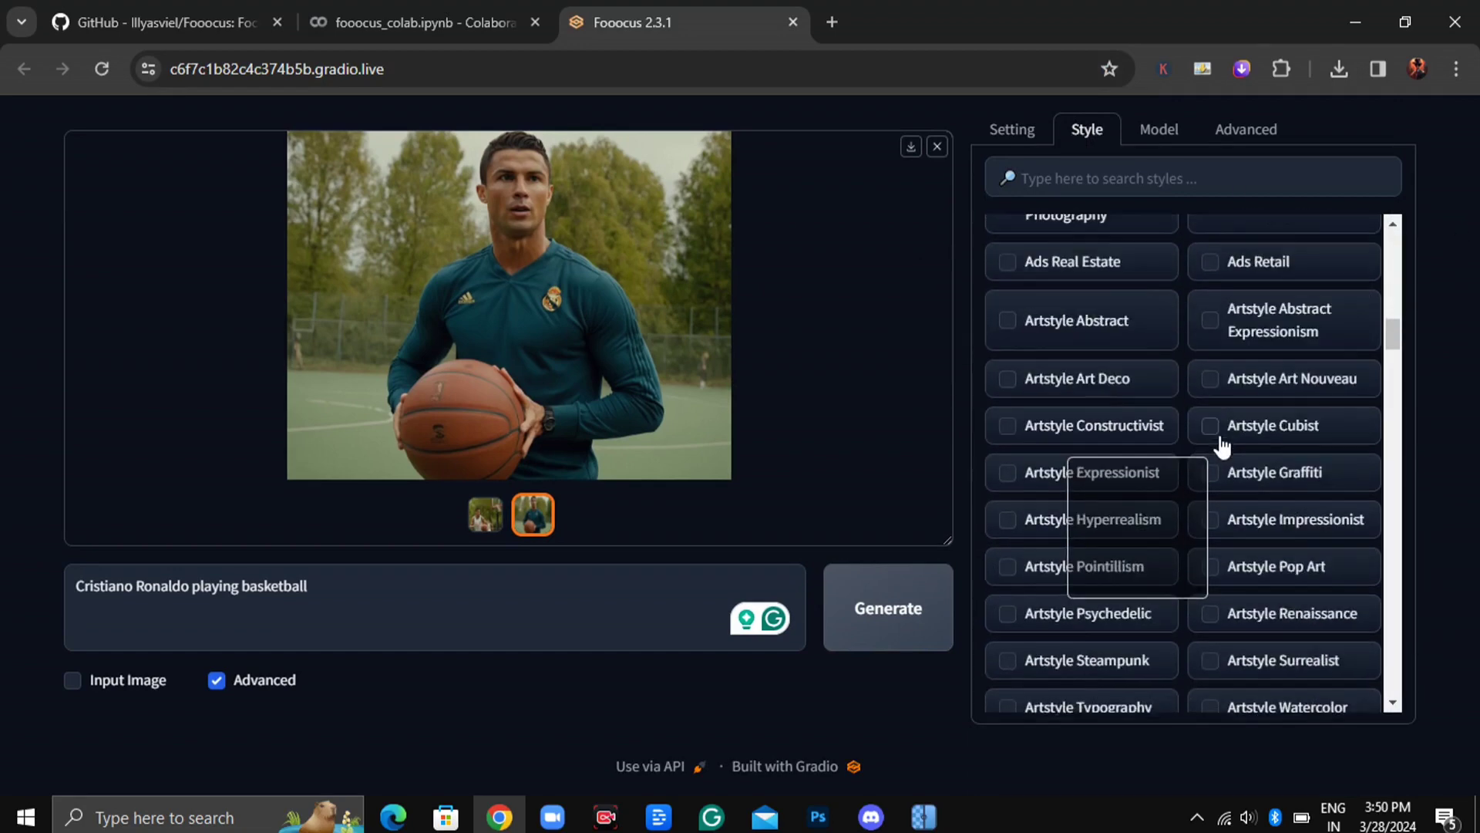
scroll(1222, 445, down, 15)
scroll(1289, 380, down, 15)
scroll(1397, 358, up, 20)
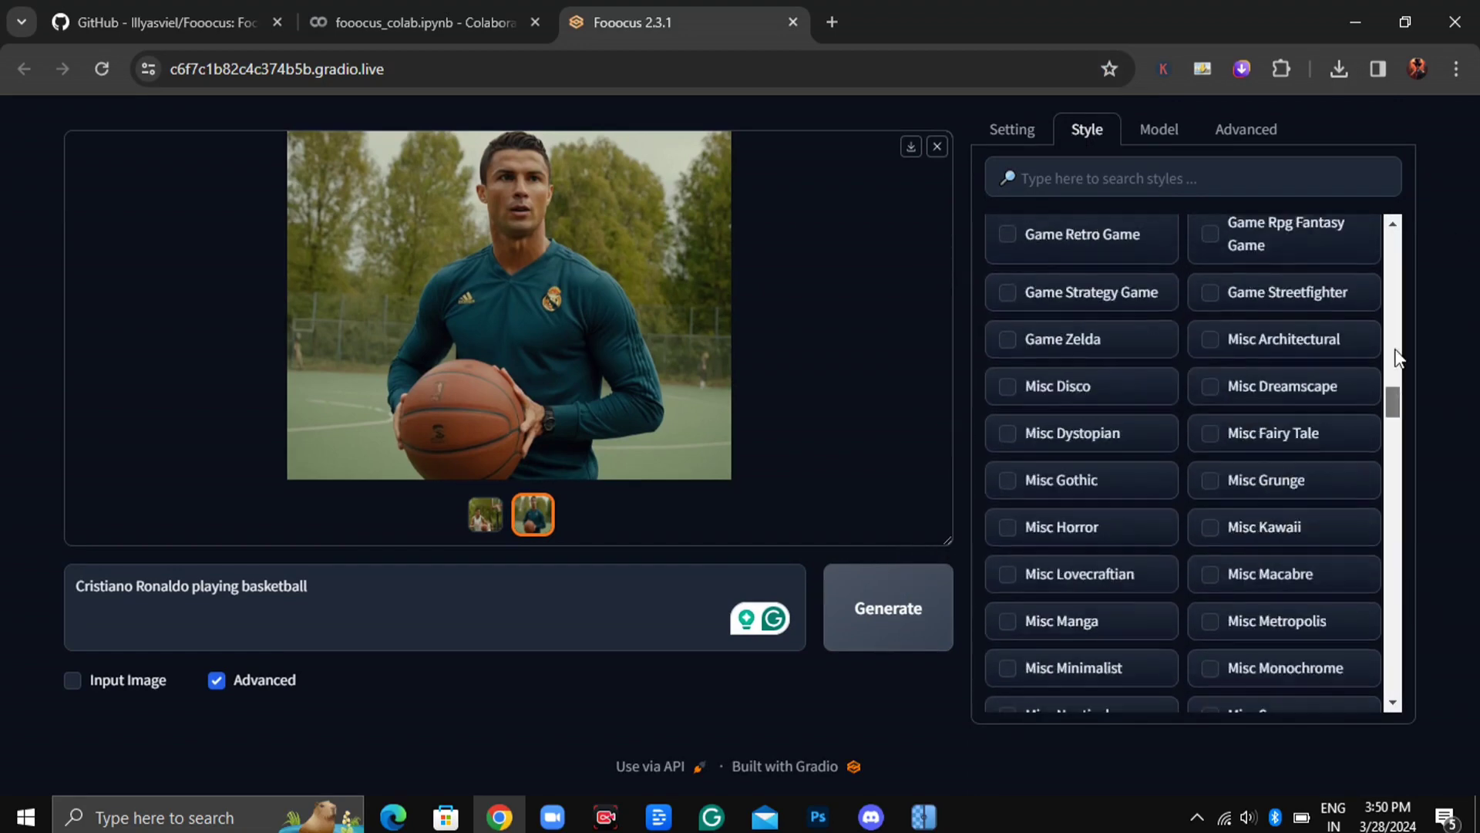
scroll(1397, 359, up, 15)
Review the Model and Advanced tabs, then return to the preset and performance settings
click(1159, 129)
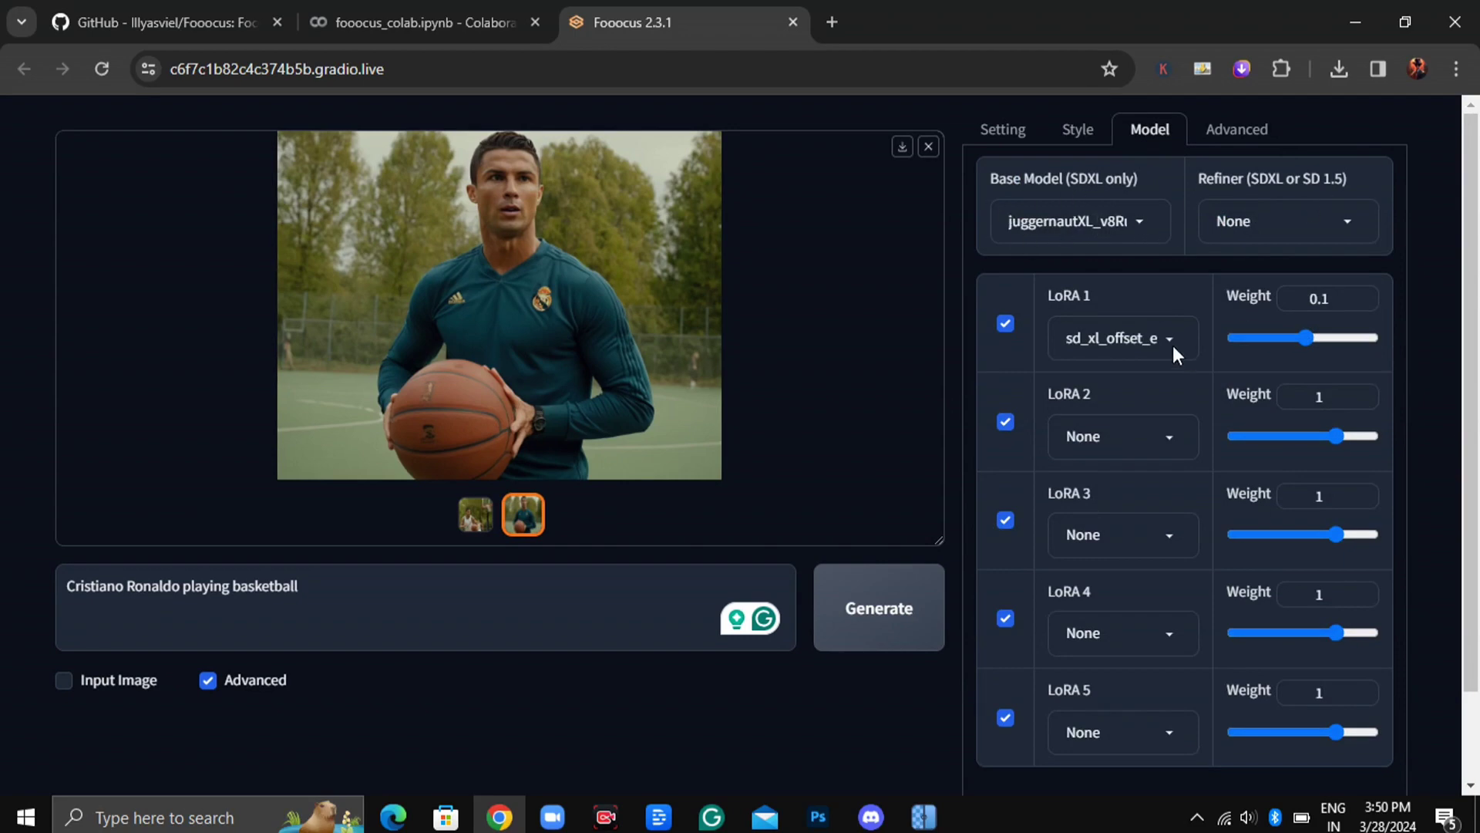
click(1238, 130)
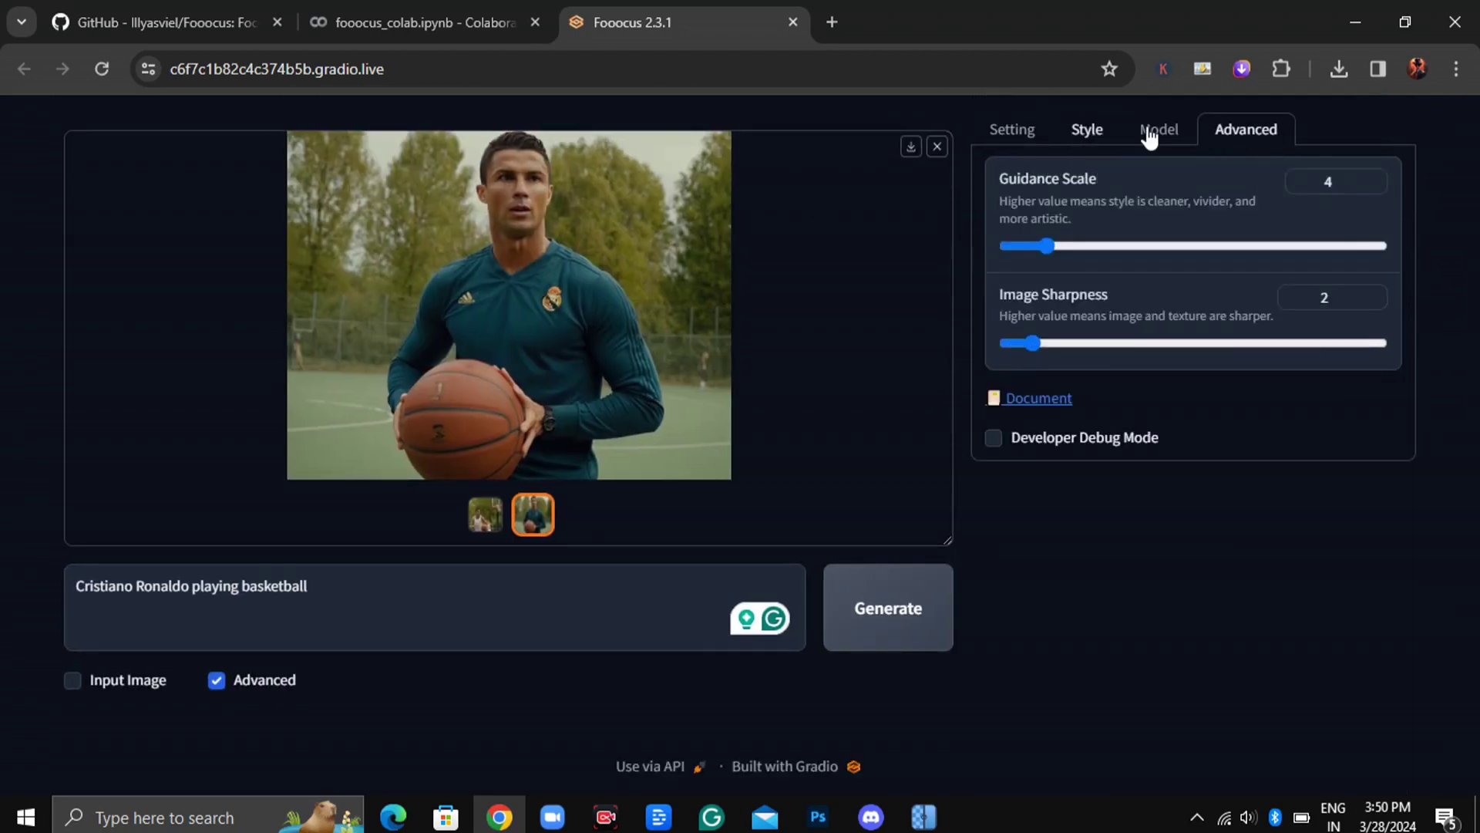
click(1152, 131)
click(1083, 133)
click(1013, 133)
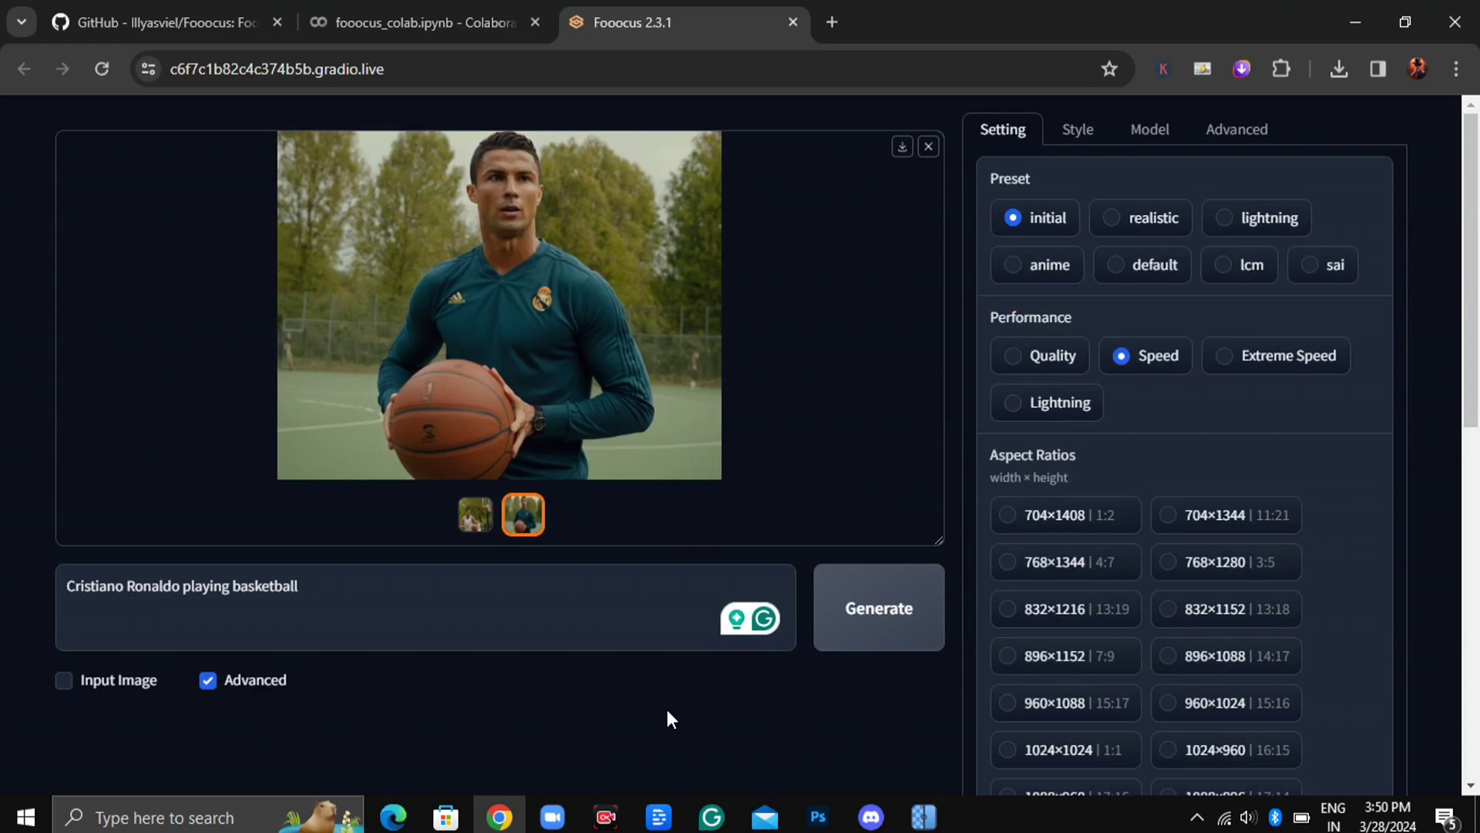
Enable Input Image and preview the Image Prompt, Inpaint or Outpaint, and Describe tabs
click(64, 680)
scroll(393, 502, down, 5)
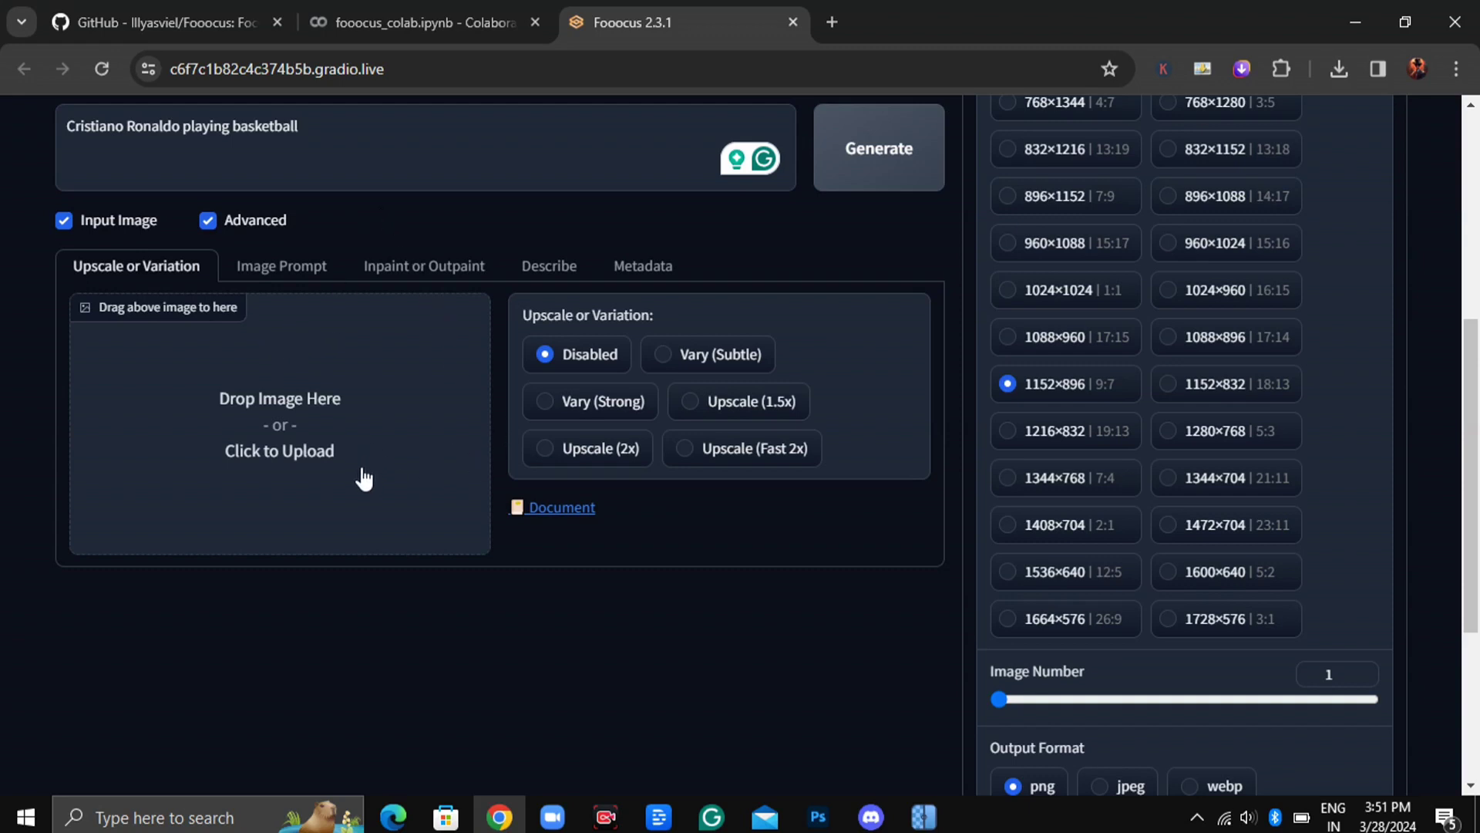
click(306, 277)
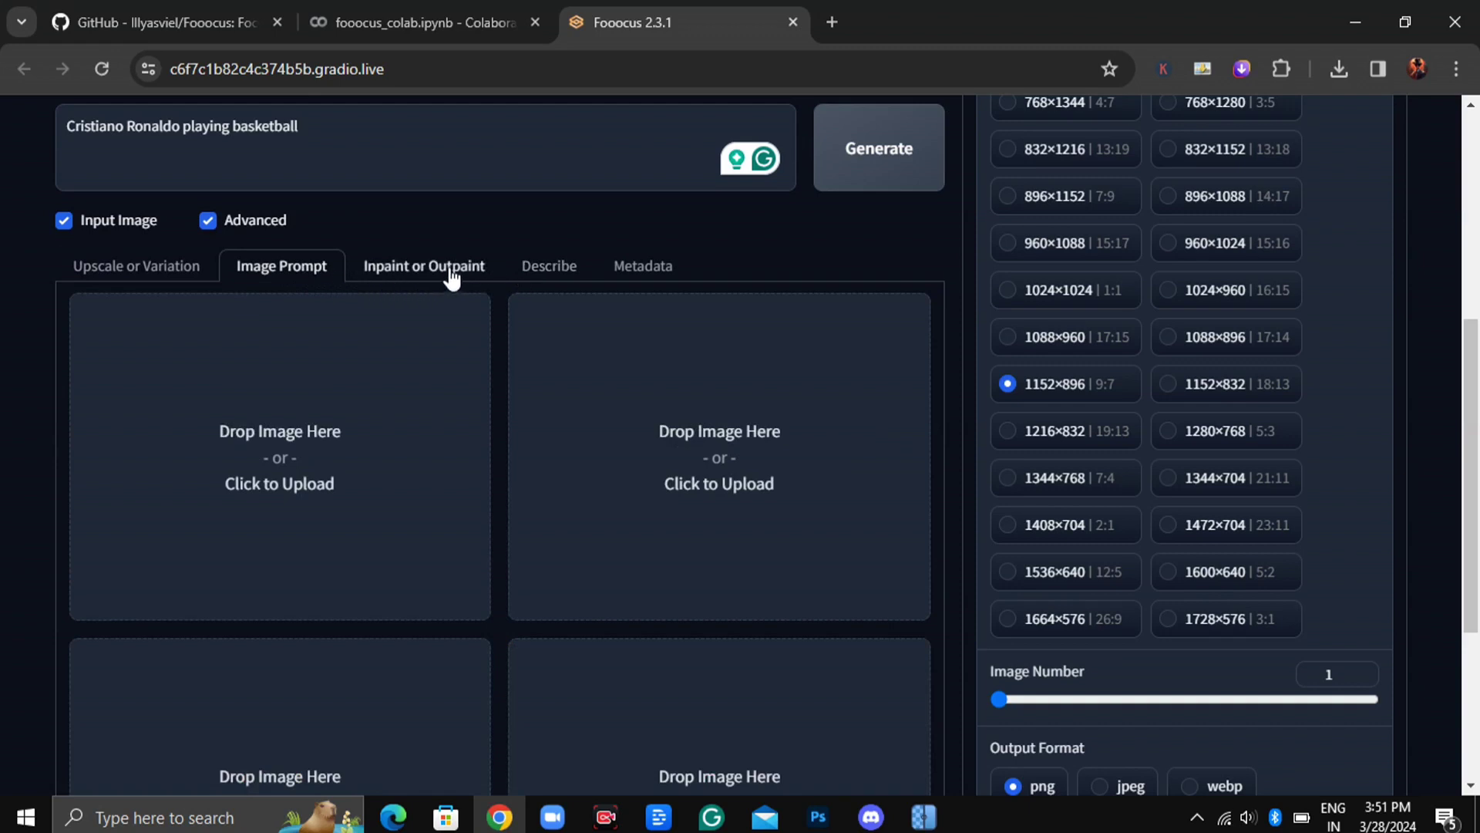
click(497, 277)
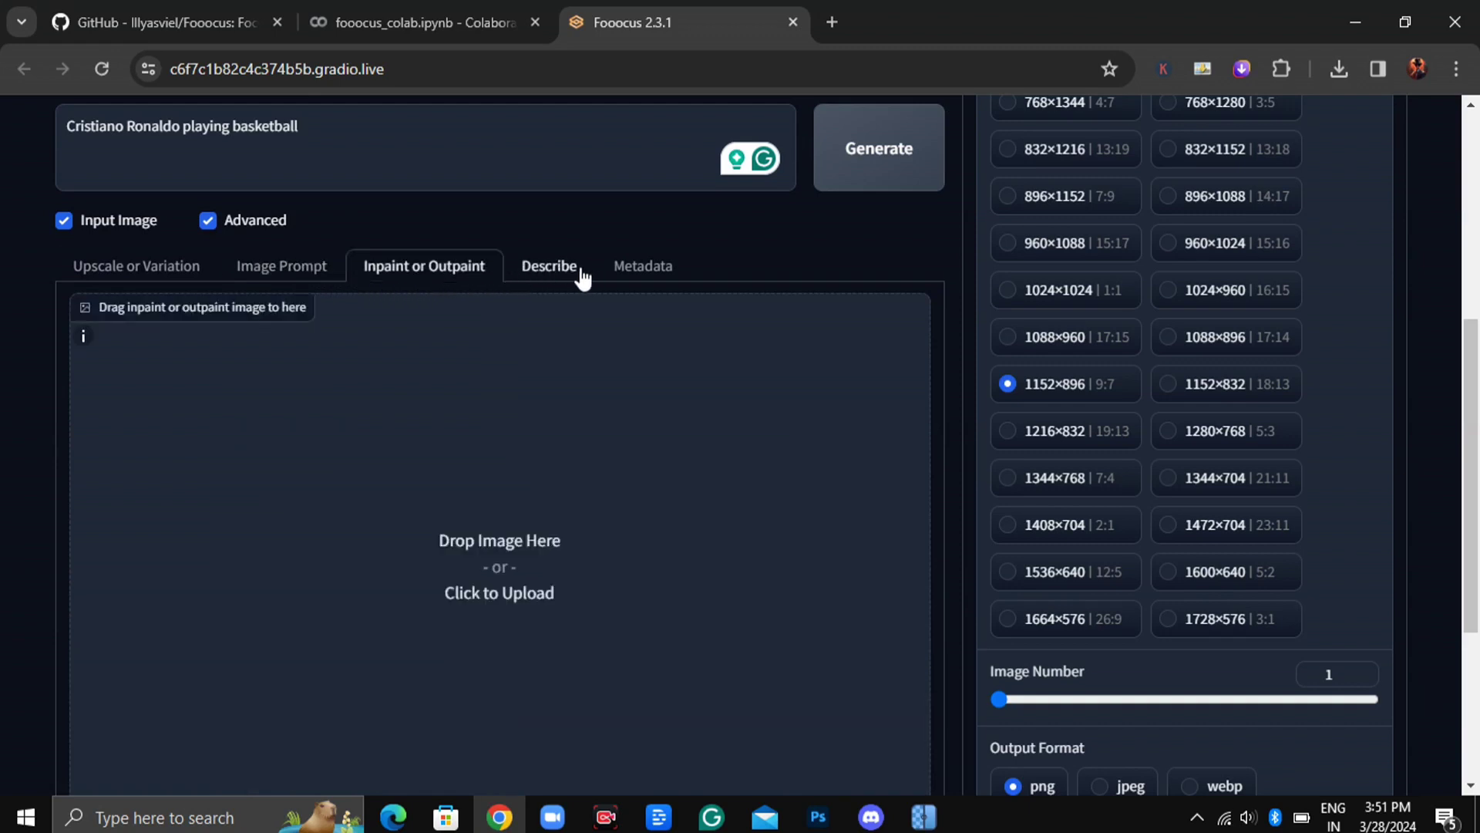
click(558, 278)
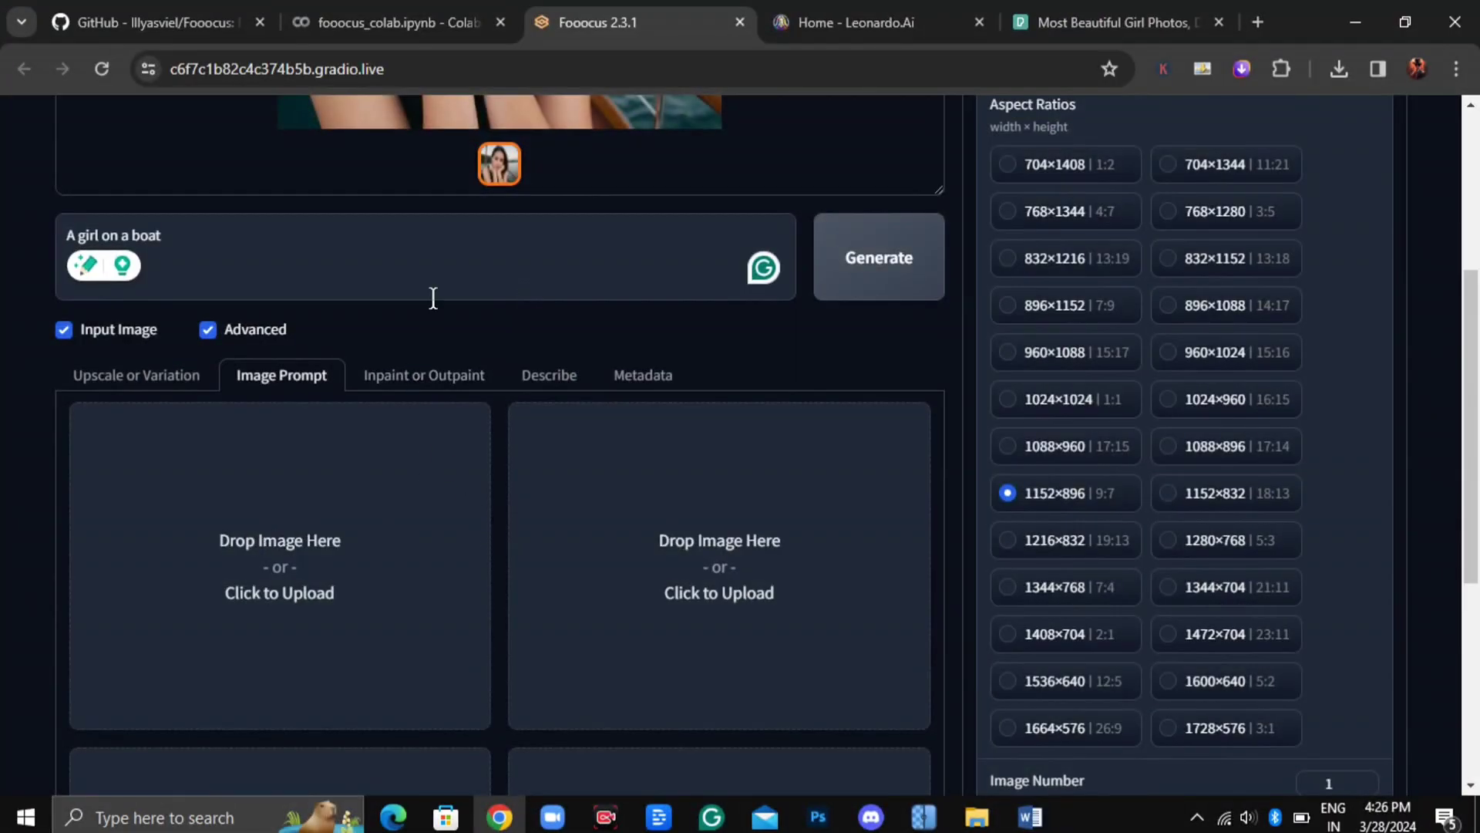
Drag the girl-on-a-boat result into the first Image Prompt slot
scroll(455, 193, up, 5)
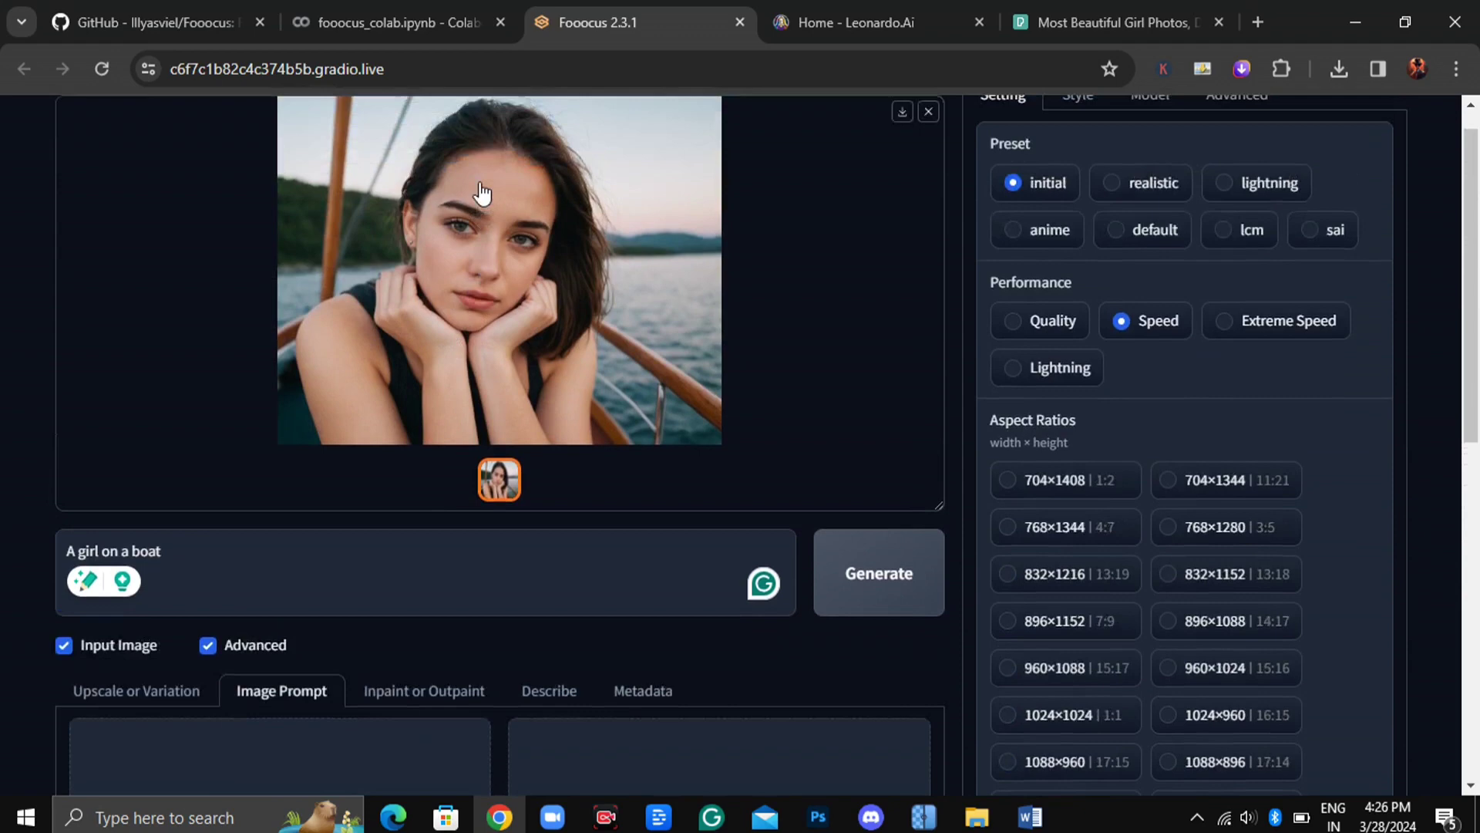
scroll(539, 255, down, 1)
drag(497, 386, 306, 732)
scroll(509, 508, down, 3)
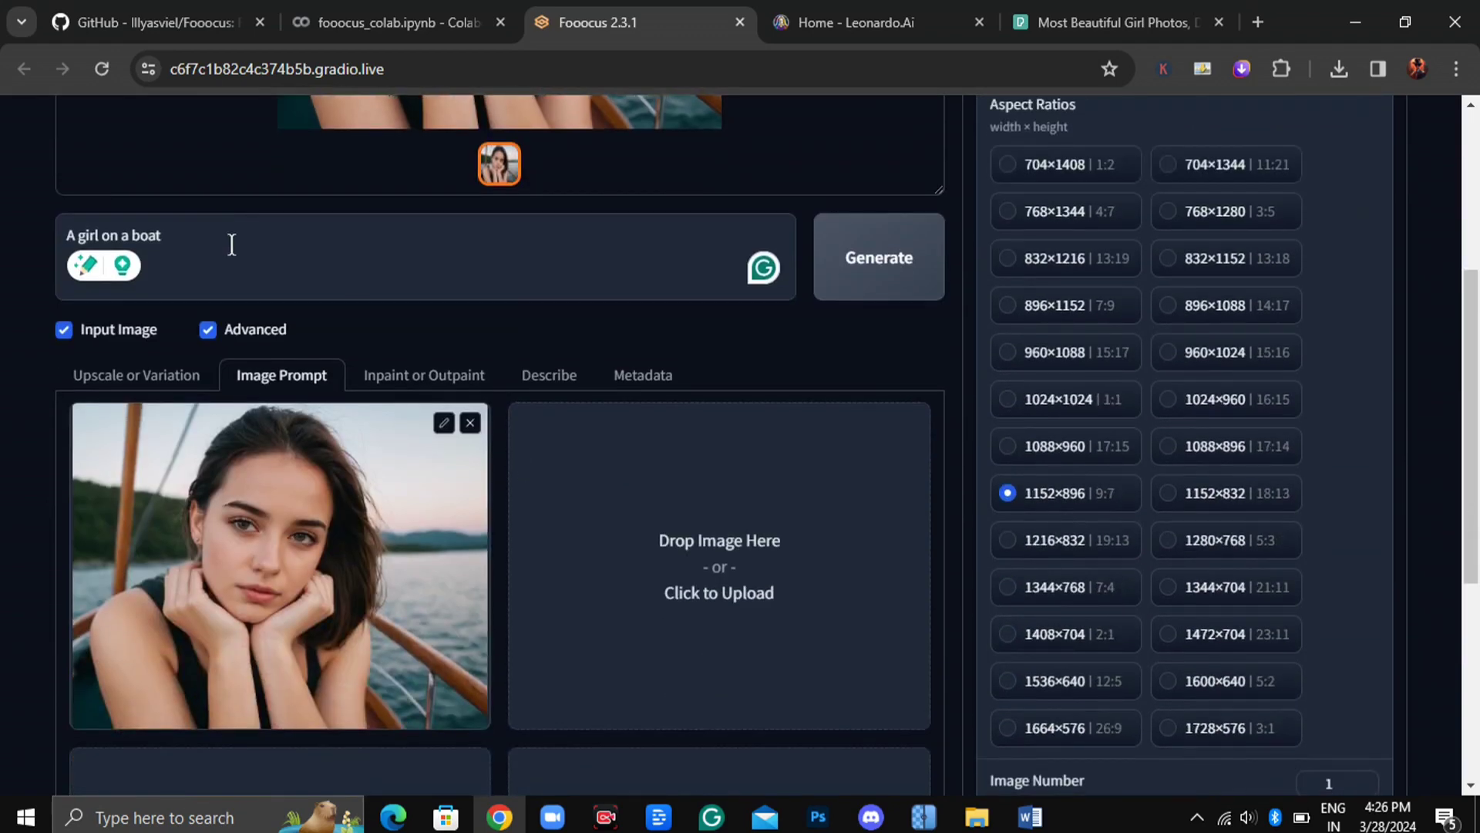
scroll(228, 242, up, 5)
Change the prompt from 'A girl on a boat' to 'A girl drinking coffee'
triple_click(177, 588)
click(177, 589)
key(BackSpace)
key(BackSpace)
key(BackSpace)
key(BackSpace)
key(BackSpace)
key(BackSpace)
key(BackSpace)
key(BackSpace)
key(BackSpace)
text(drinking)
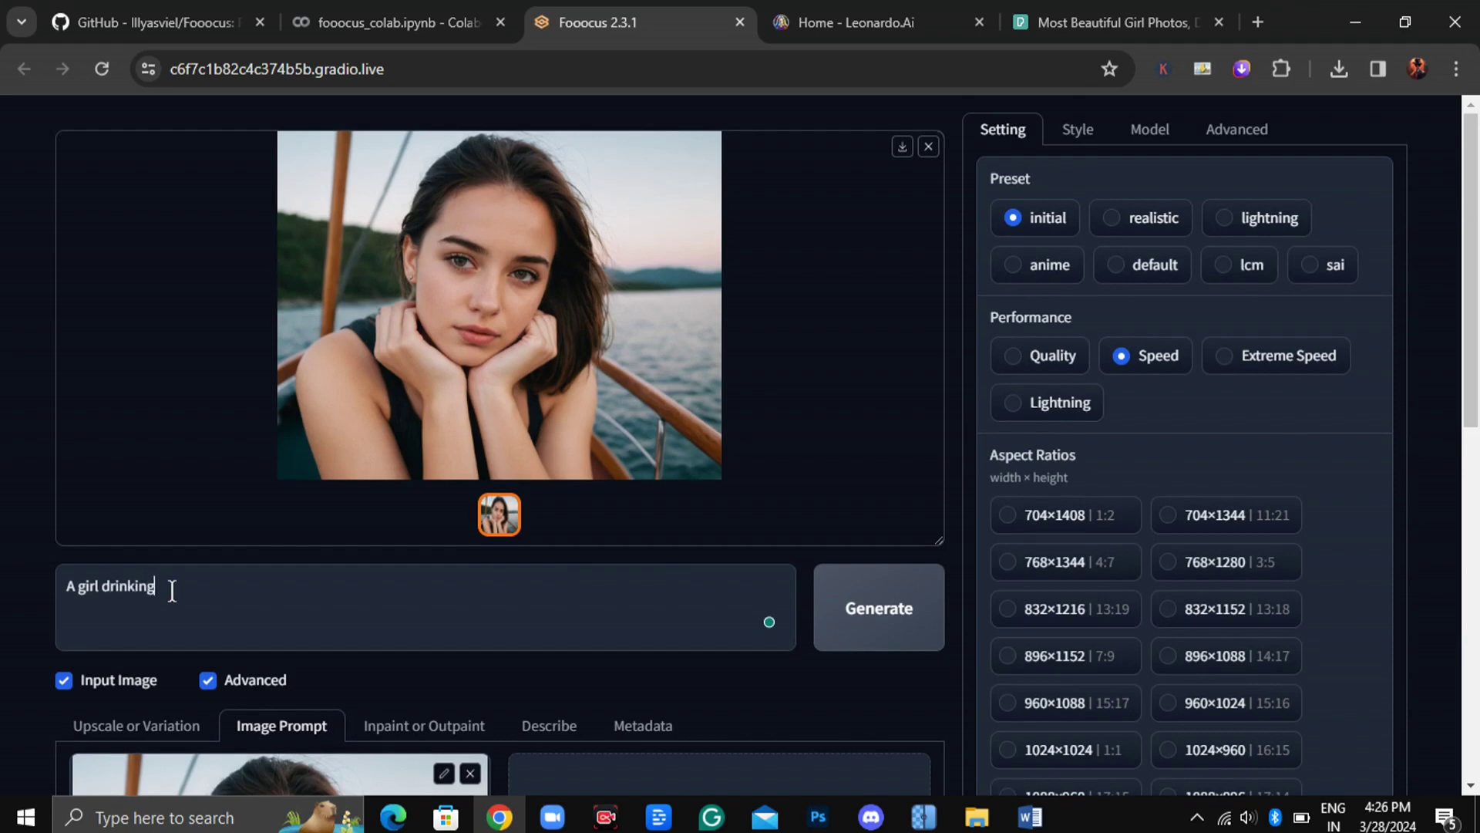
text( coffee)
Select the 896×1152 aspect ratio and generate the coffee-drinking image
scroll(1251, 400, down, 3)
scroll(1031, 424, up, 1)
click(1008, 437)
scroll(998, 393, down, 7)
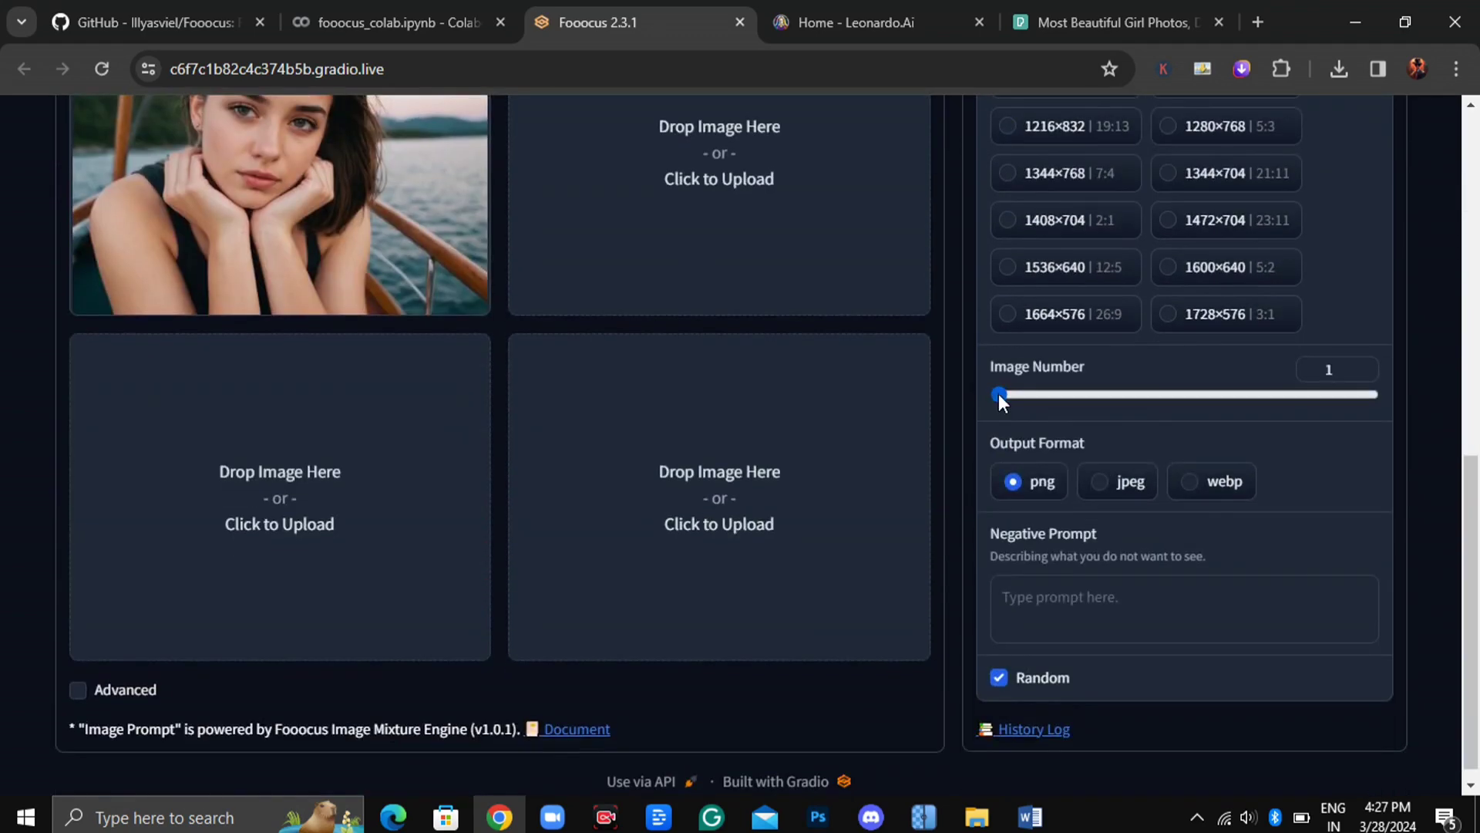
scroll(1256, 374, up, 10)
click(864, 609)
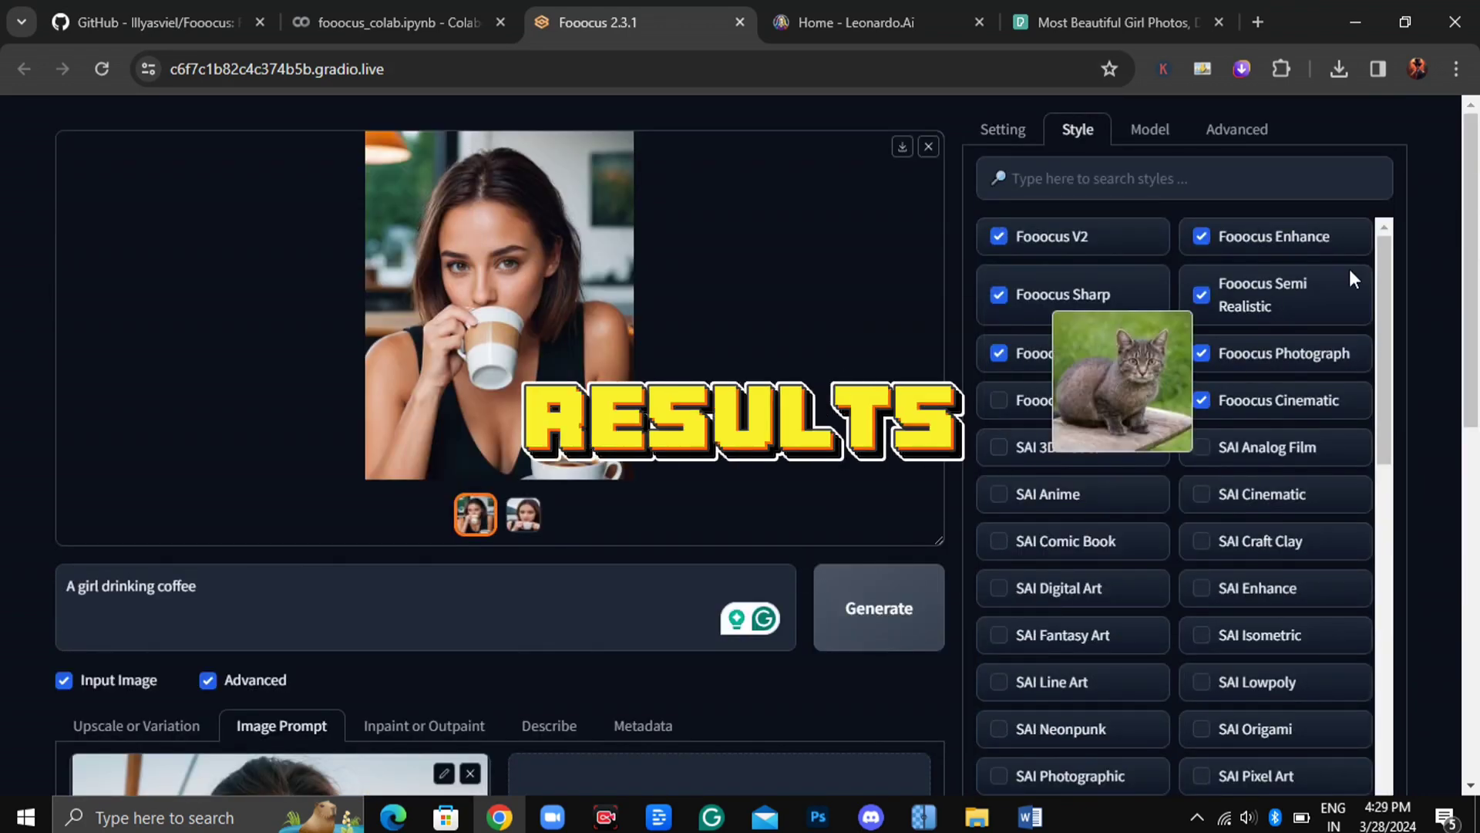
Regenerate 'A girl drinking coffee' with Fooocus Masterpiece, Photograph and Cinematic styles added
click(910, 625)
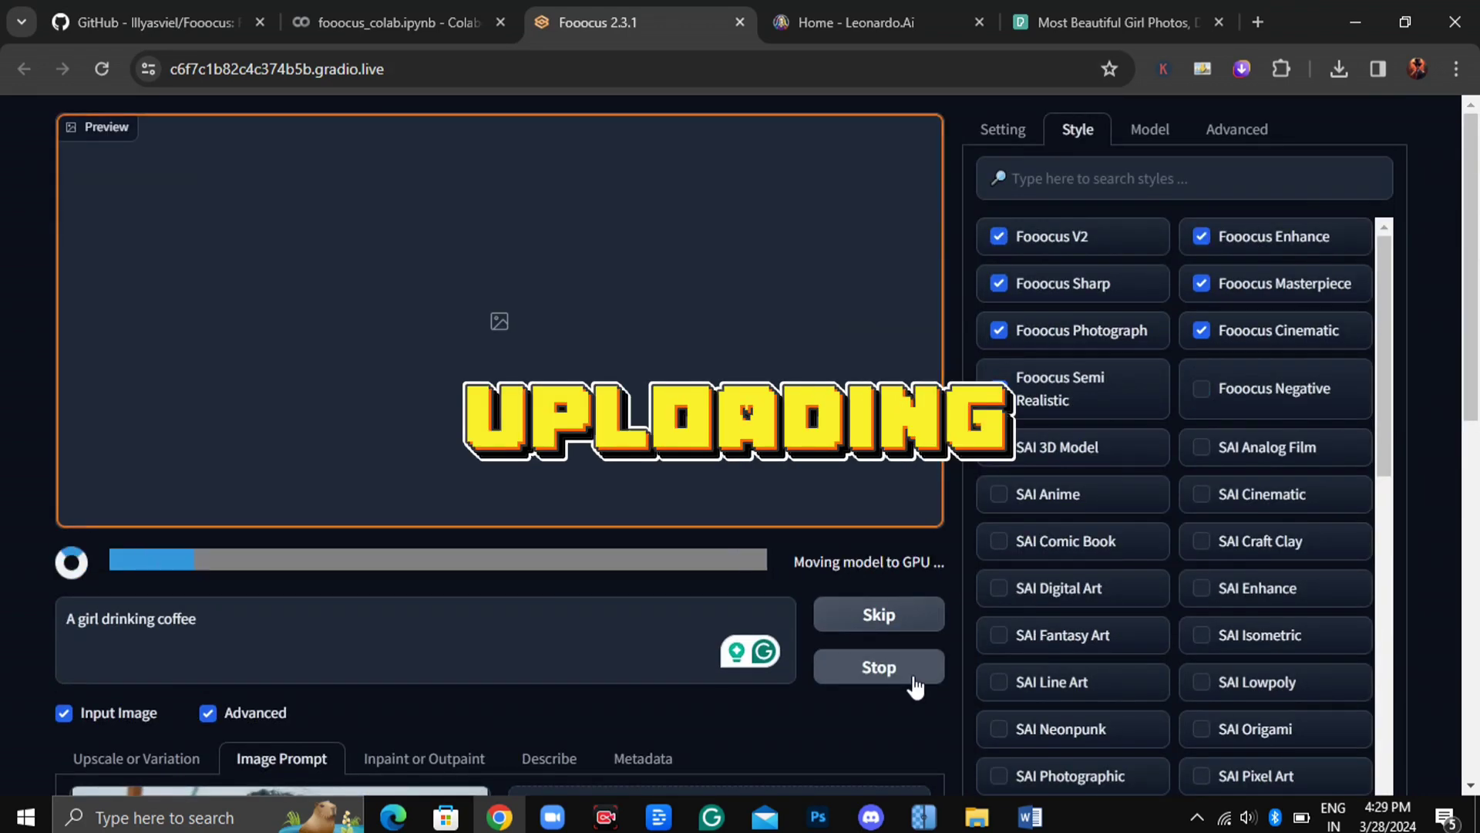